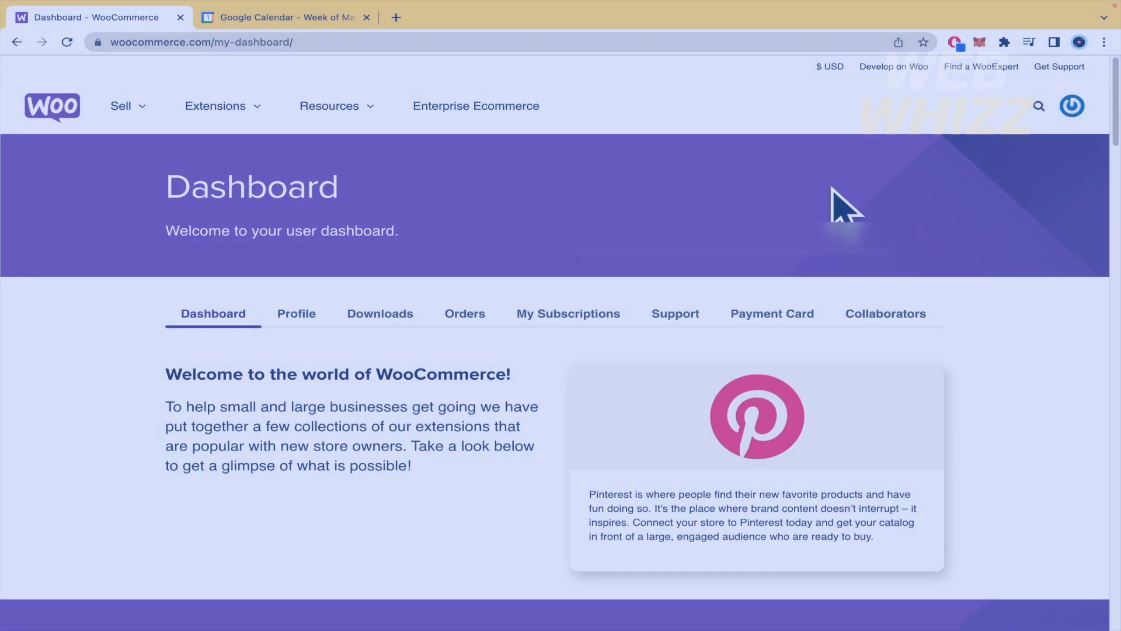
Step: Look through the popular, trending and recommended extensions on the WooCommerce dashboard
scroll(832, 207, "down", 1)
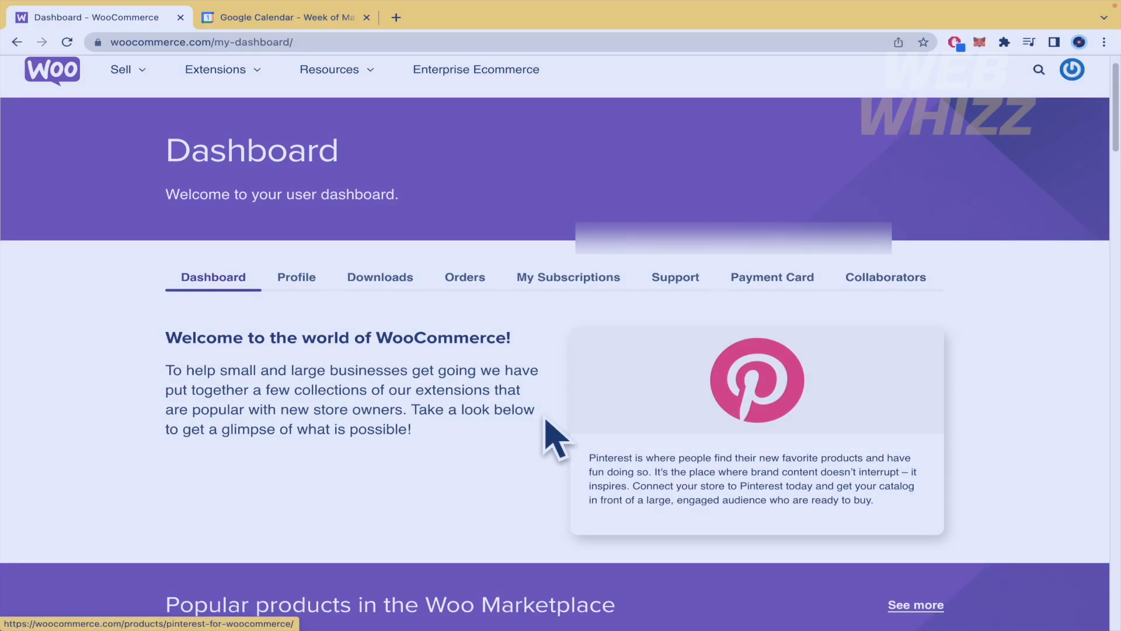
scroll(544, 417, "down", 5)
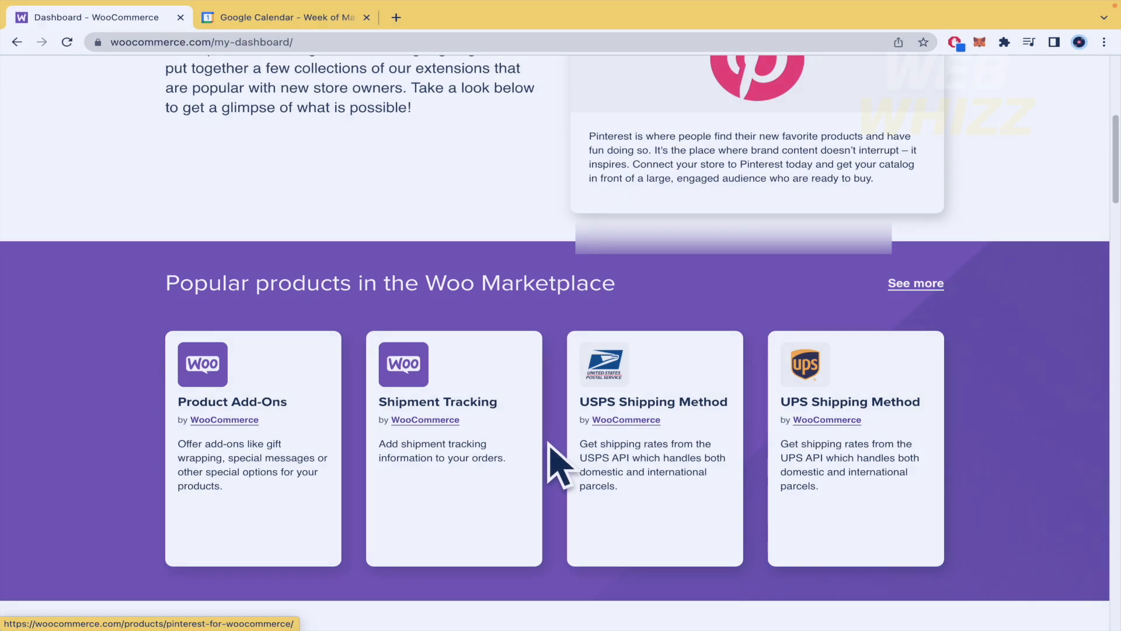
scroll(558, 464, "down", 10)
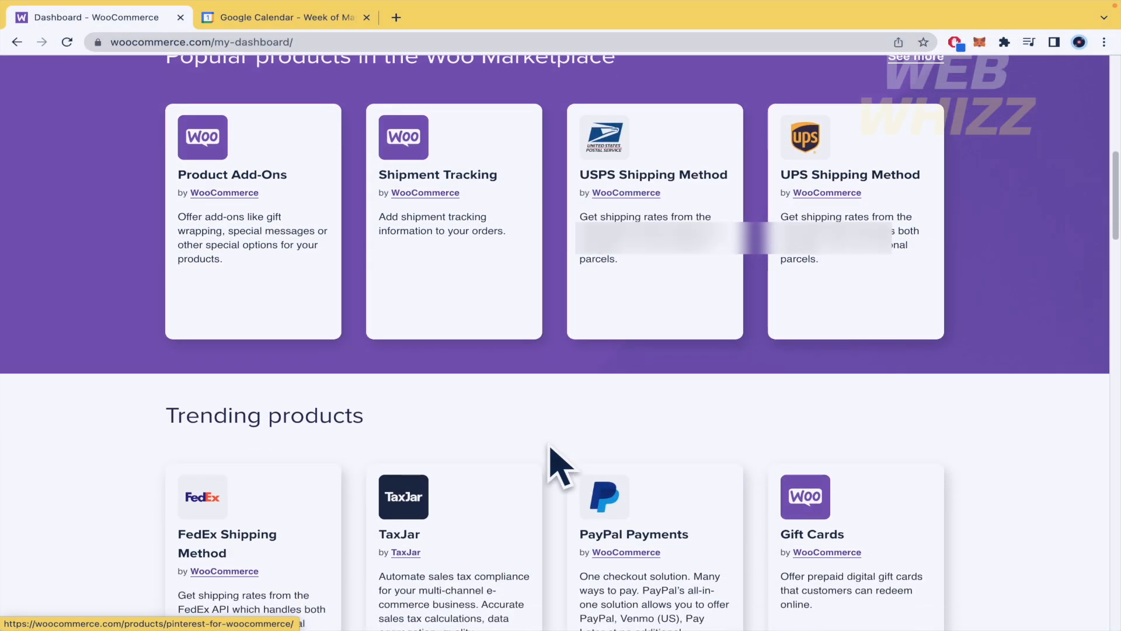
scroll(558, 464, "down", 6)
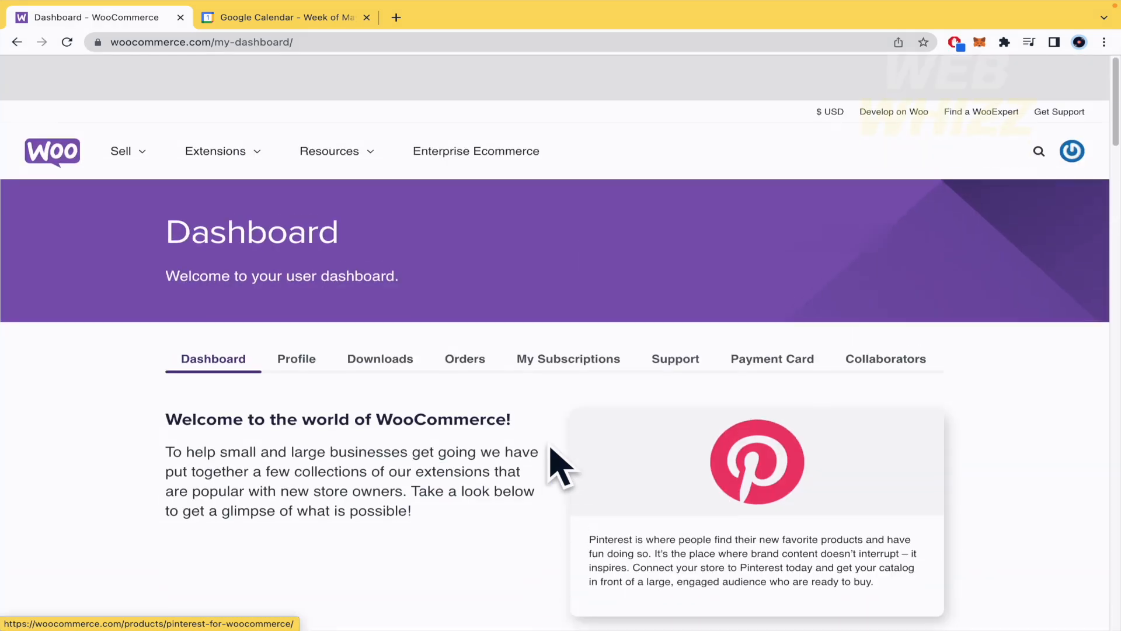
scroll(557, 464, "down", 5)
scroll(550, 443, "down", 10)
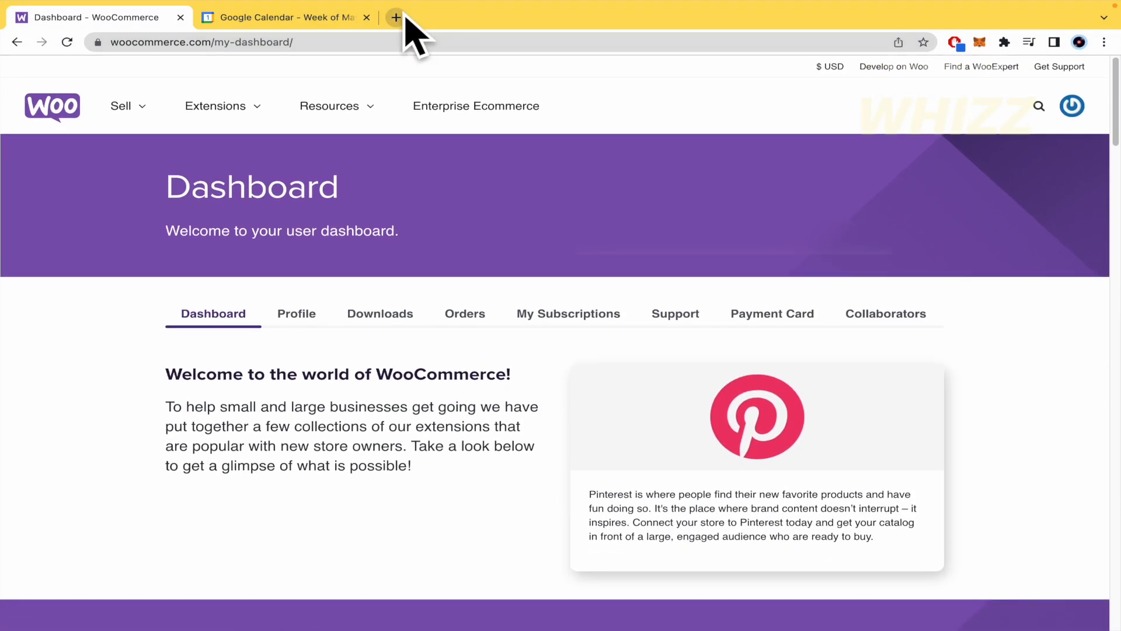
Step: Open the WordPress.com home page of the TEST 2 site in a new browser tab
left_click(403, 17)
type("words")
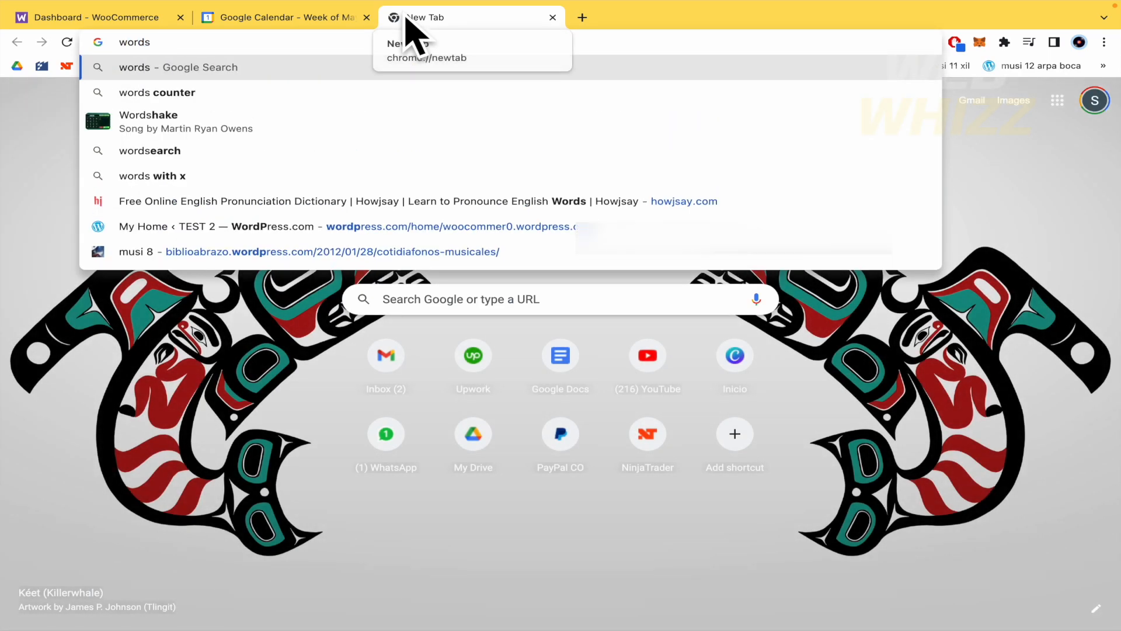
key("BackSpace")
left_click(299, 123)
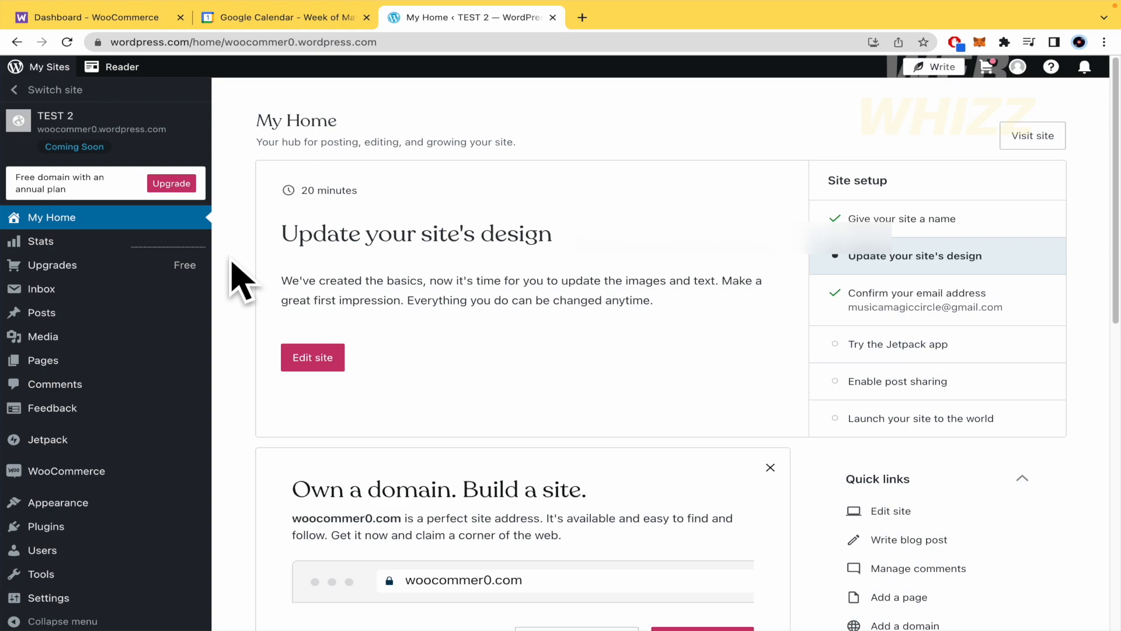
Step: Search the plugins of the TEST 2 site for "woocommerce"
scroll(242, 281, "down", 2)
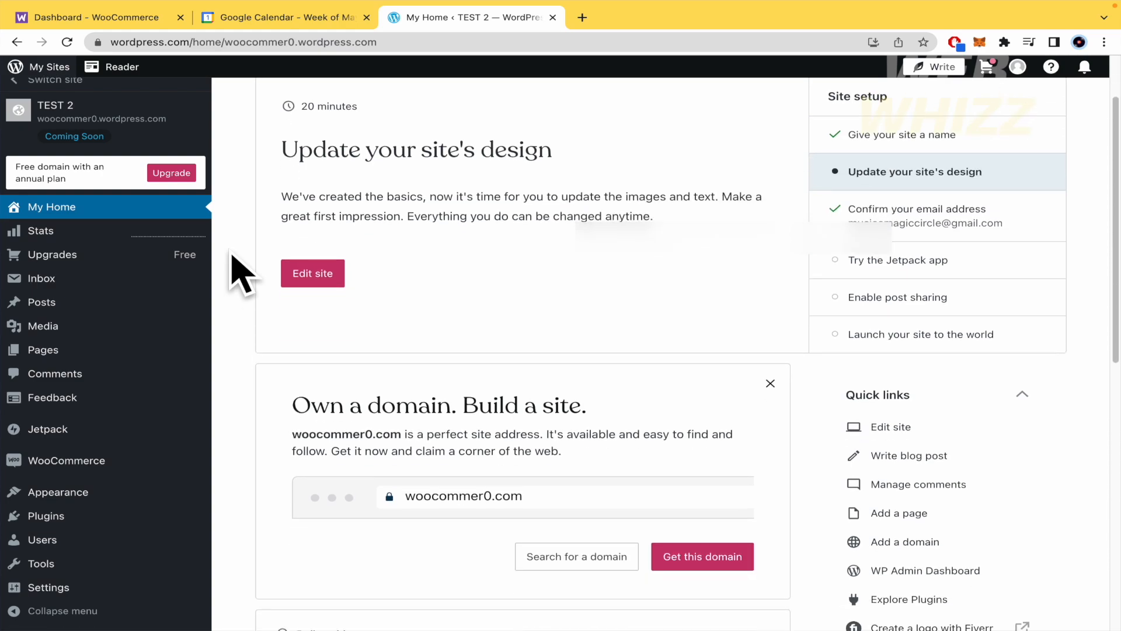
left_click(81, 513)
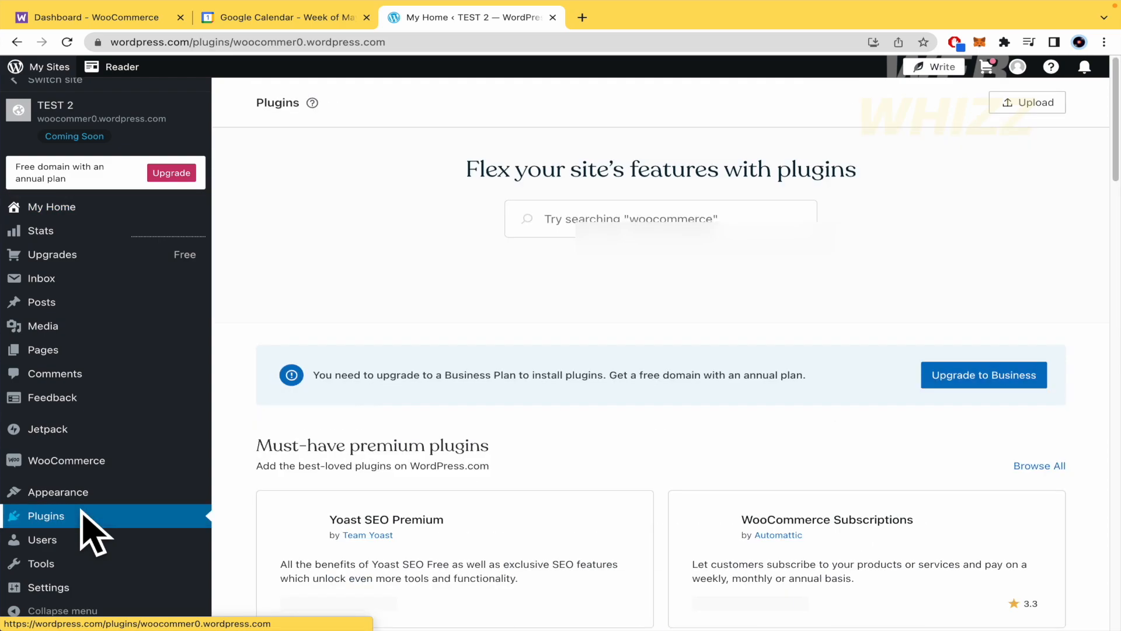
left_click(578, 222)
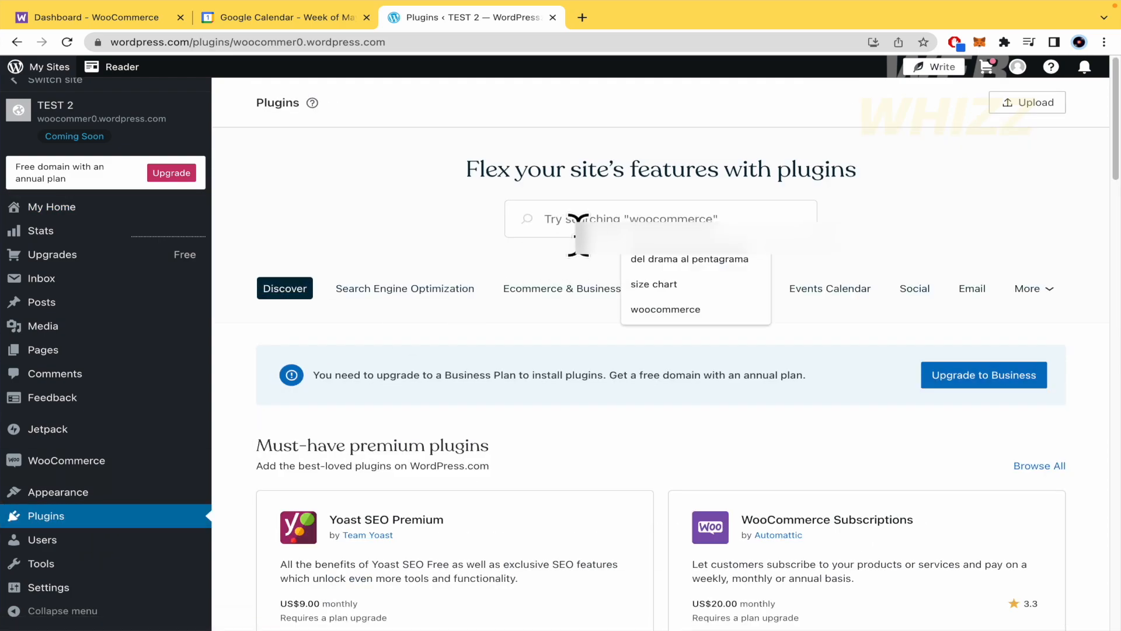
type("woocommerce")
left_click(695, 260)
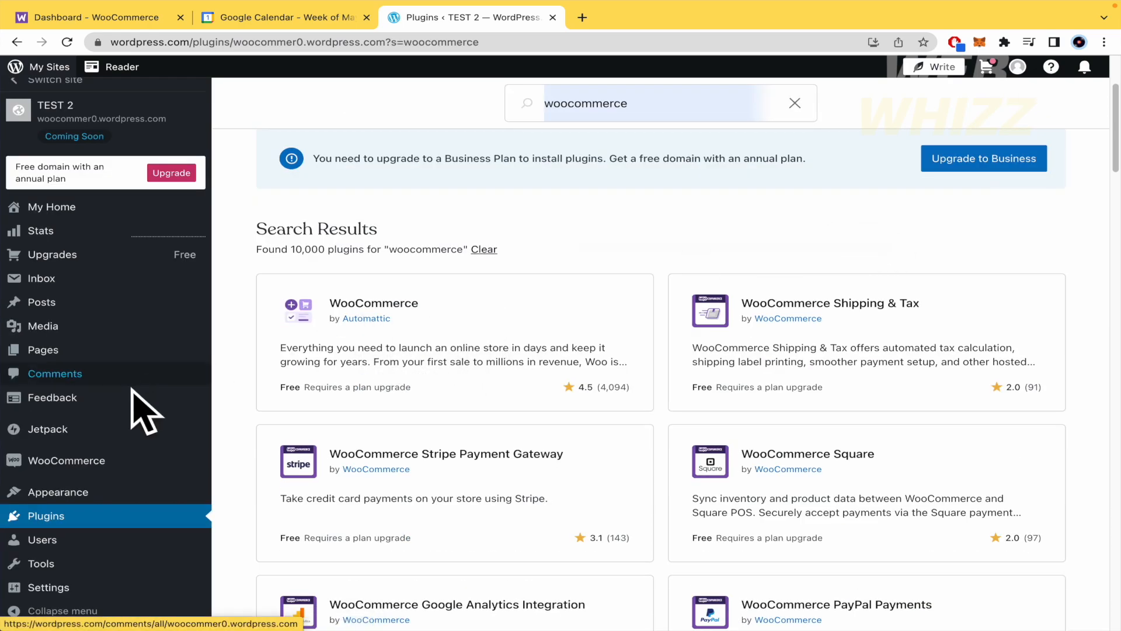
Step: Start the WooCommerce store upgrade for the TEST 2 site and return to its WooCommerce page
left_click(102, 459)
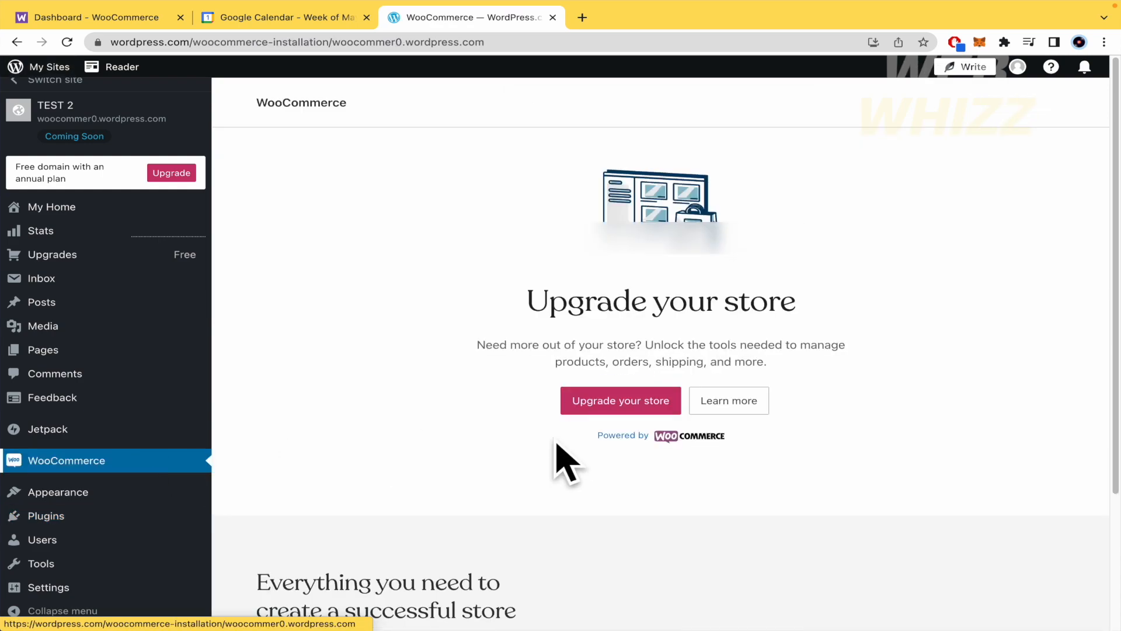
left_click(602, 405)
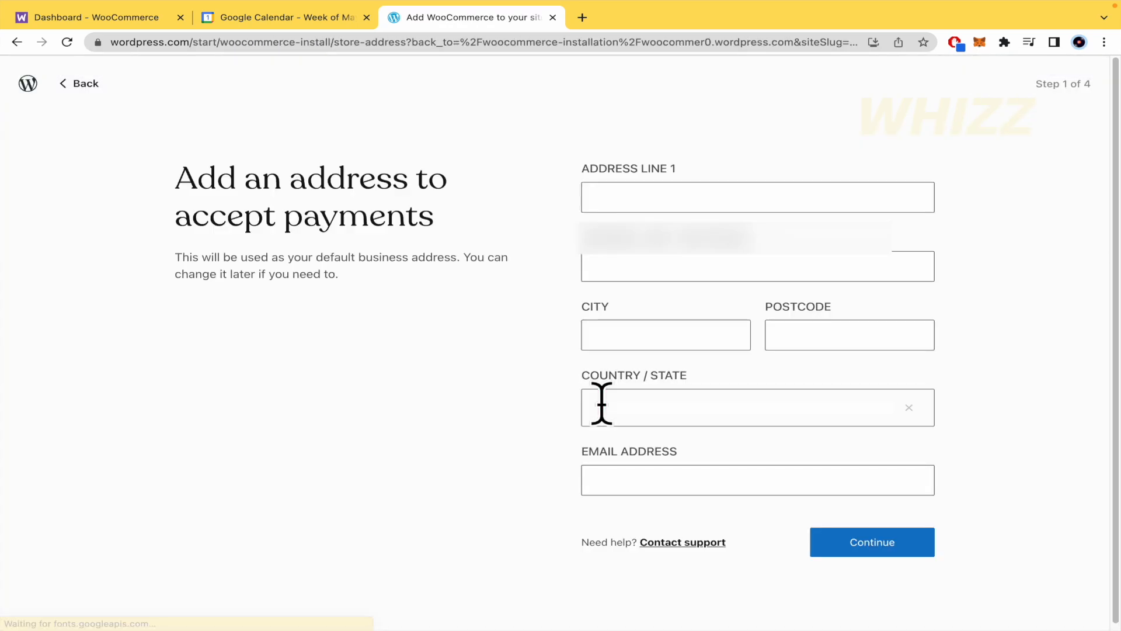
left_click(17, 42)
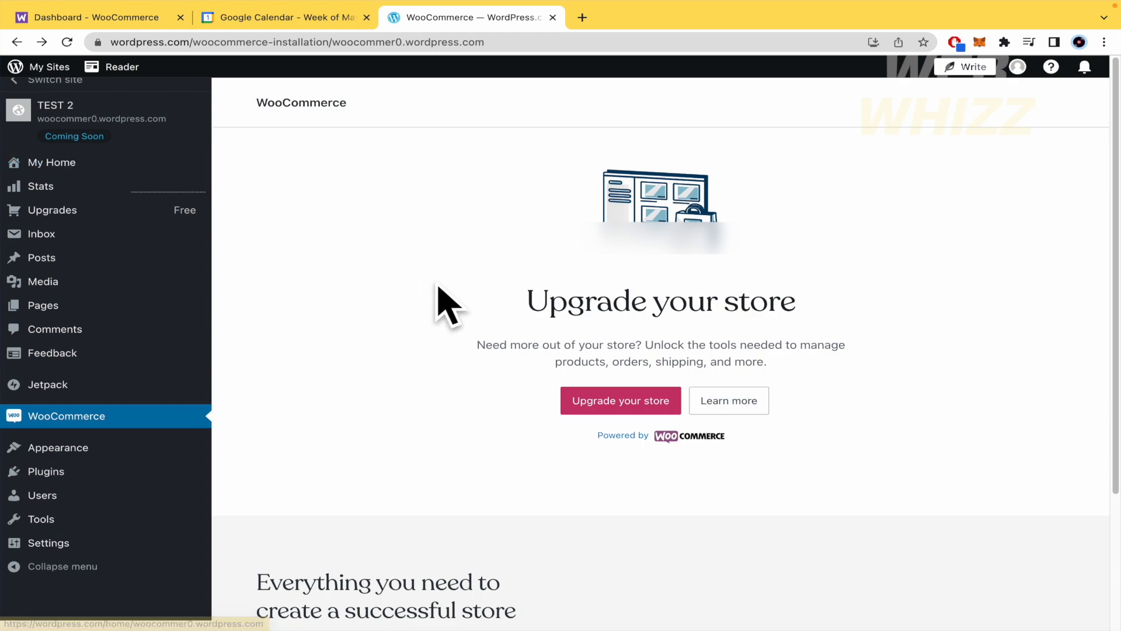
Step: Switch from the current site to the TEST TEST store site
scroll(447, 412, "down", 2)
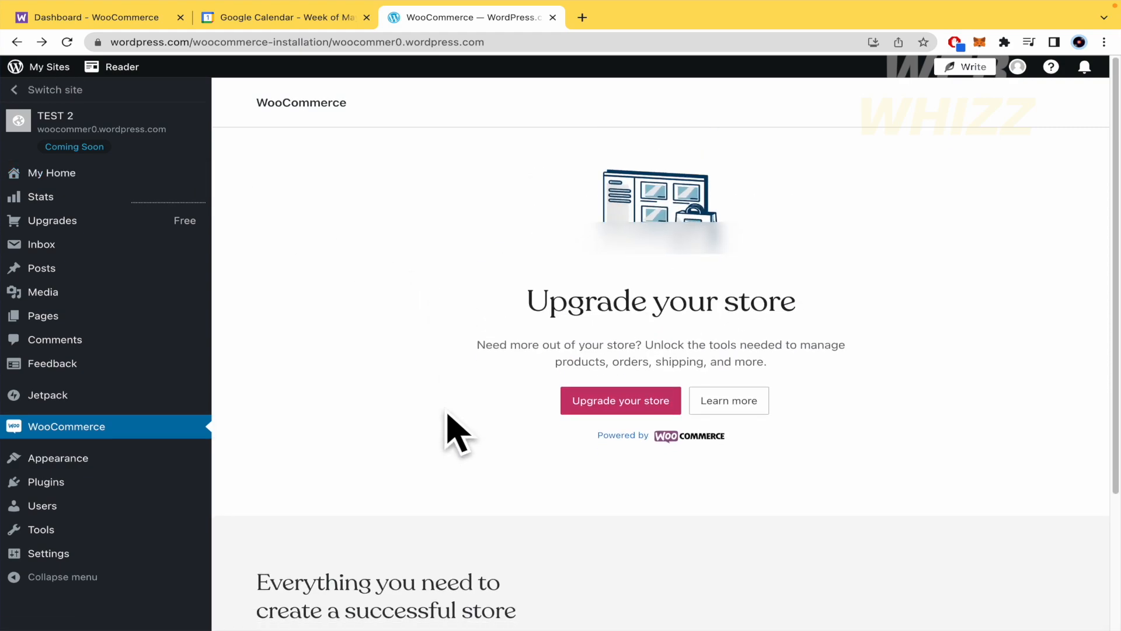
left_click(31, 90)
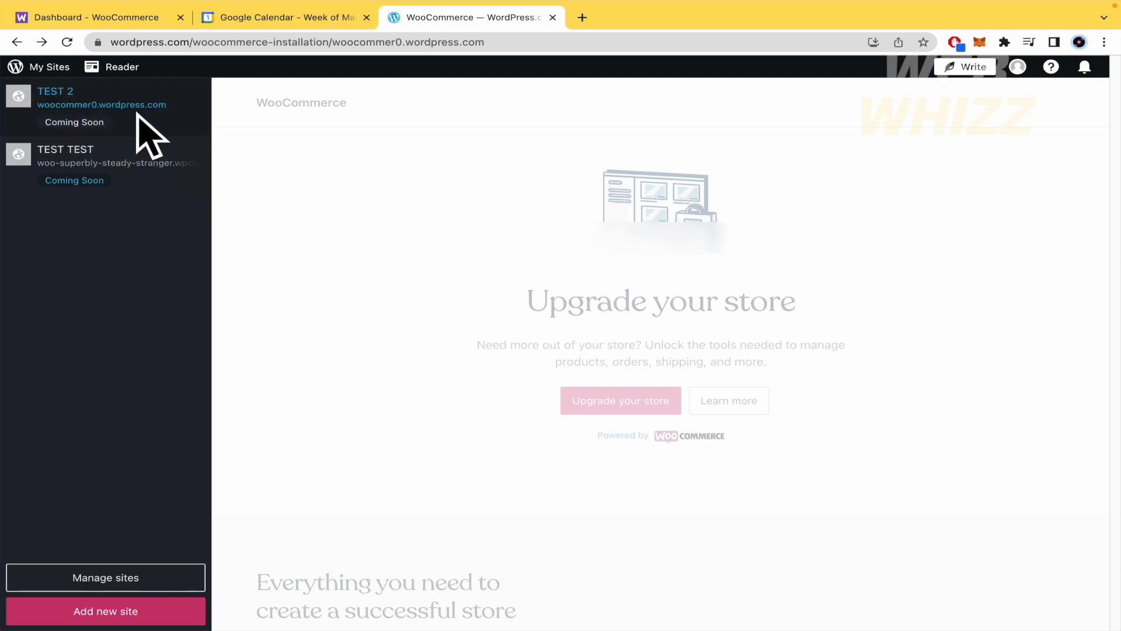
left_click(138, 149)
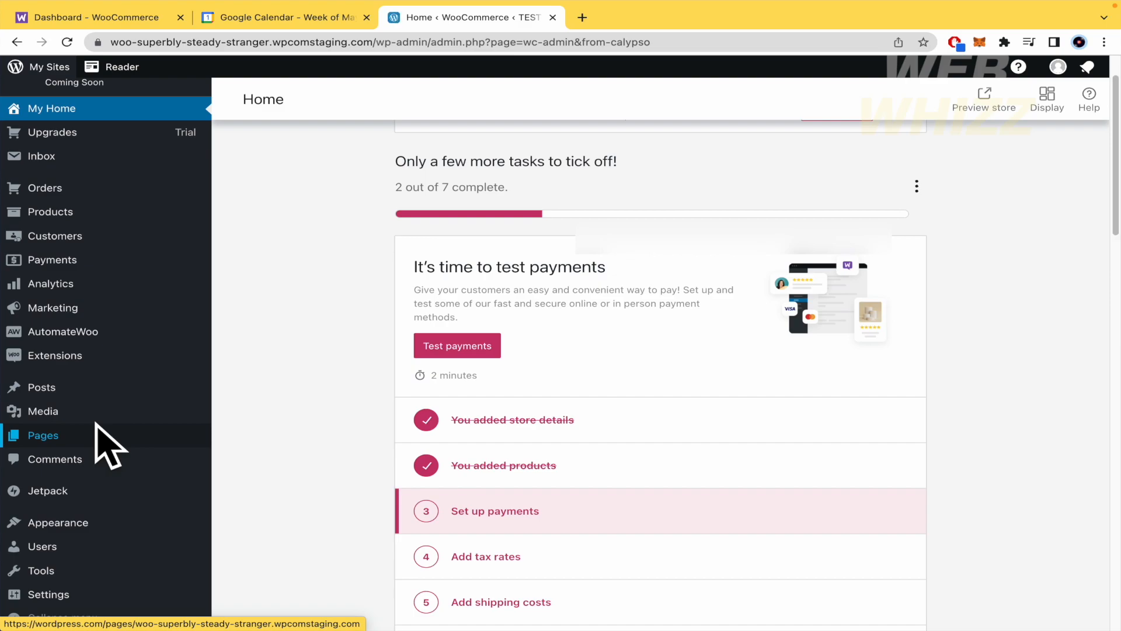
Step: Examine the store's home page and its list of setup tasks
scroll(96, 423, "down", 7)
scroll(98, 423, "up", 9)
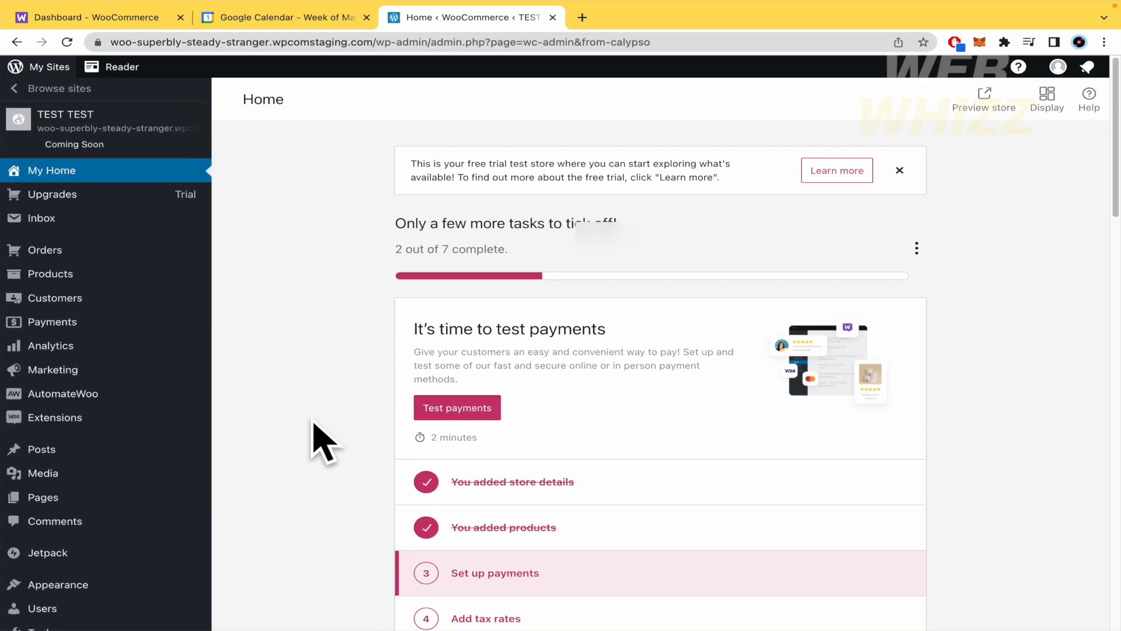
scroll(316, 439, "down", 3)
scroll(314, 423, "up", 3)
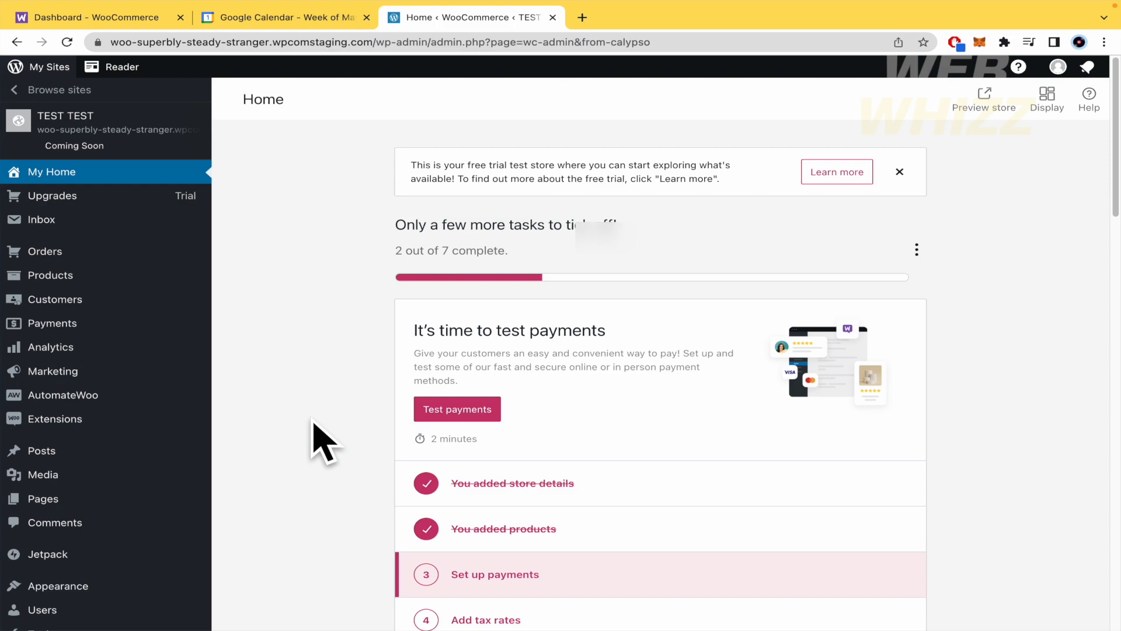
scroll(313, 439, "down", 2)
scroll(313, 439, "up", 2)
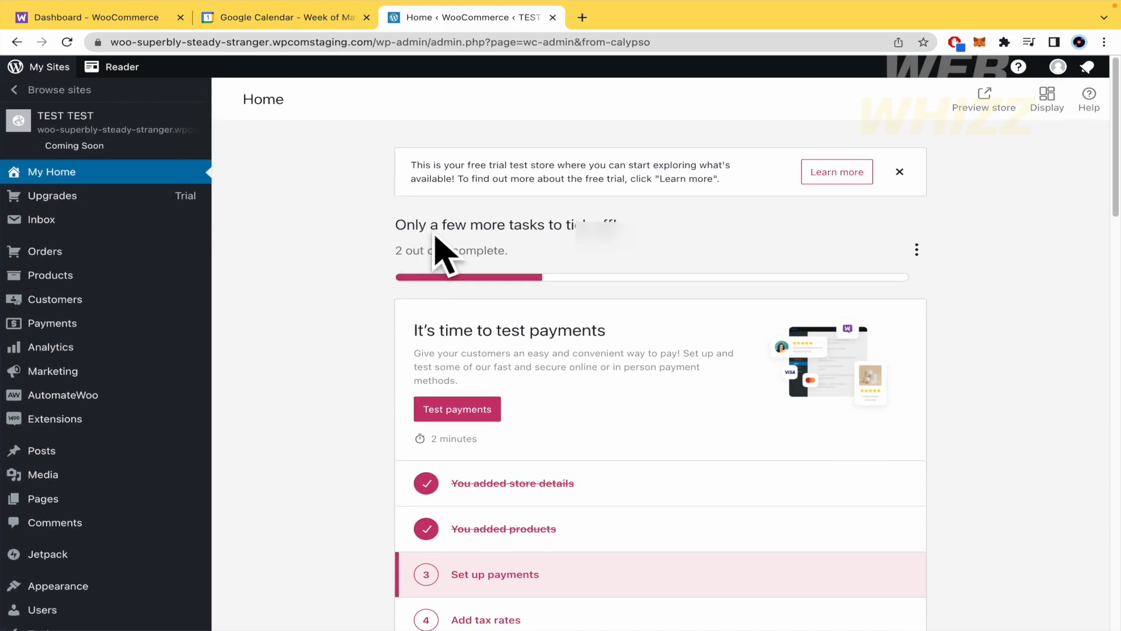
scroll(337, 409, "down", 2)
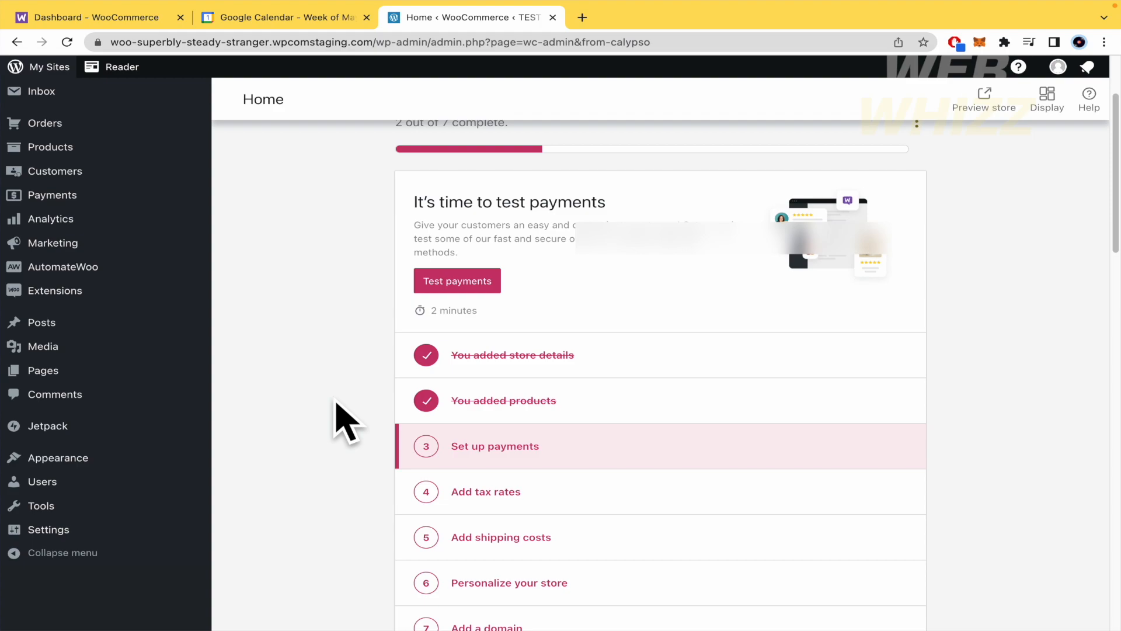
scroll(337, 402, "down", 3)
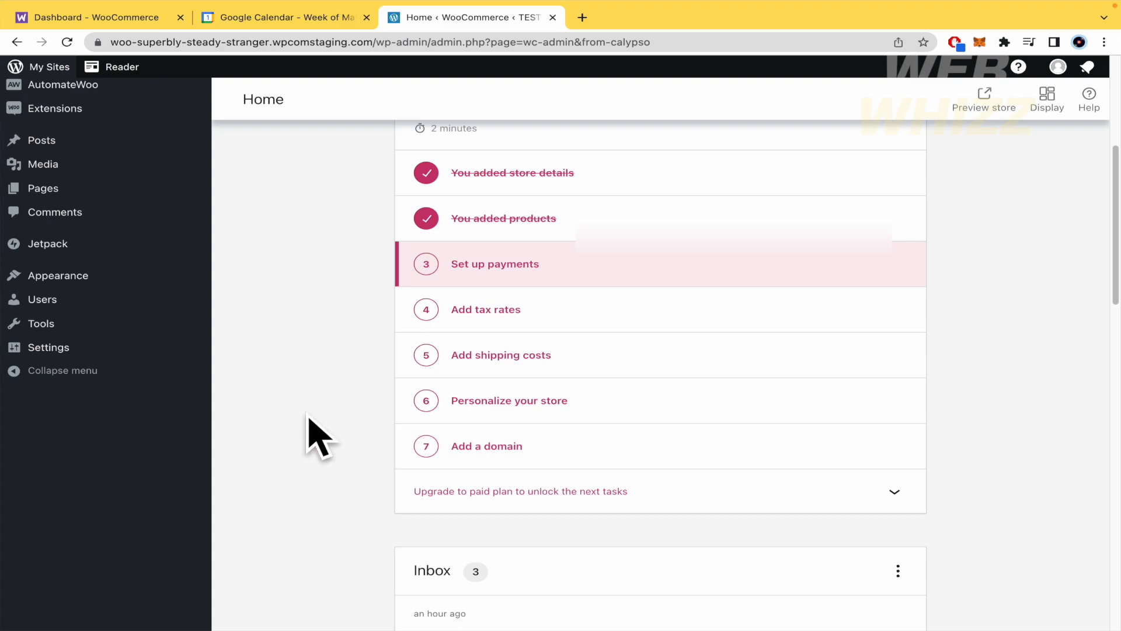
Step: Open the Set up payments task and review the offline payment methods, direct bank transfer and cash on delivery
scroll(308, 409, "up", 1)
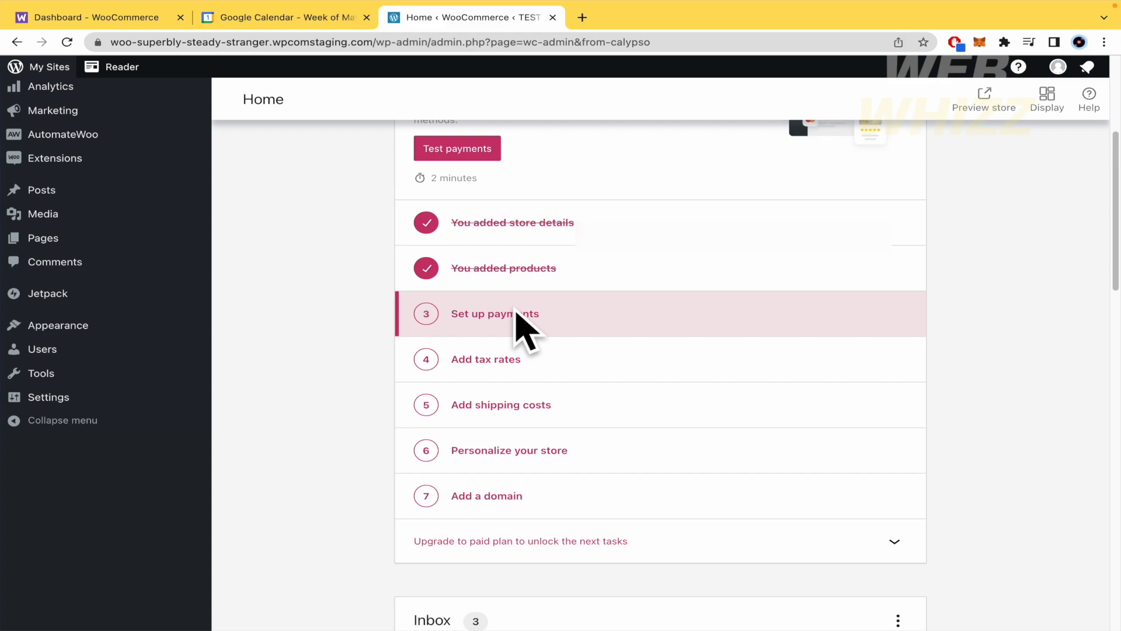
left_click(514, 316)
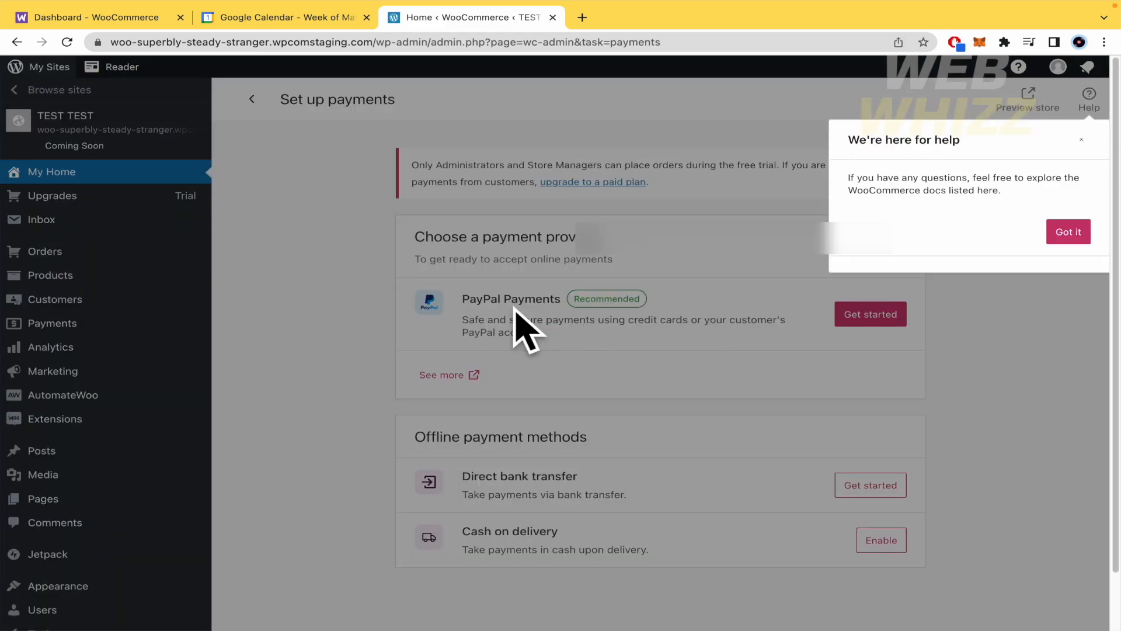
left_click(1067, 233)
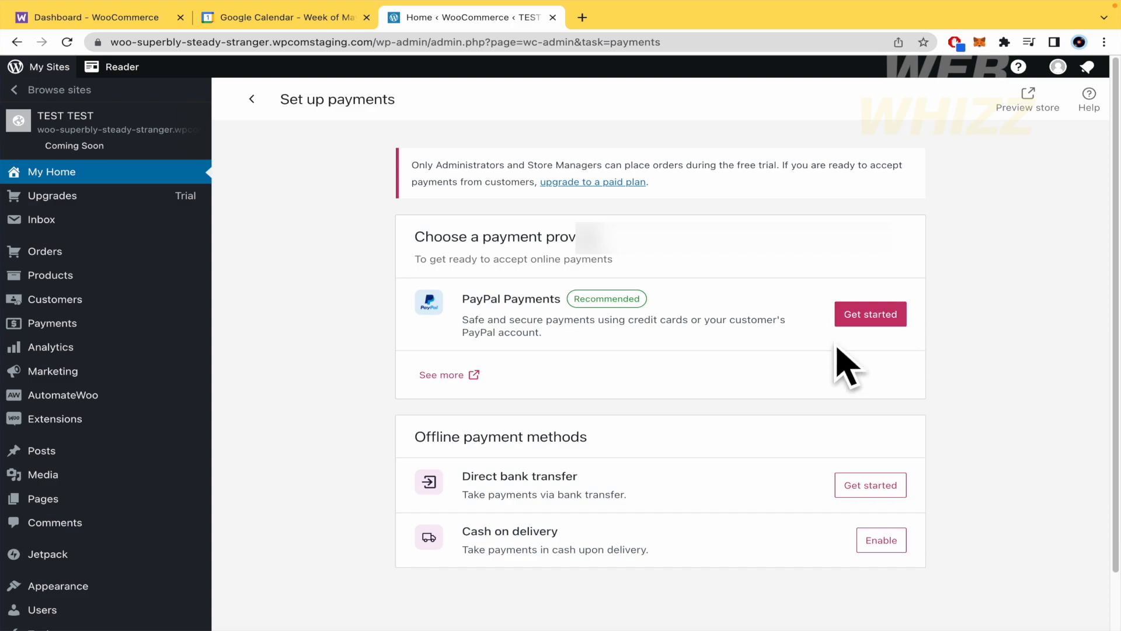
scroll(584, 467, "down", 1)
left_click_drag(407, 373, 680, 379)
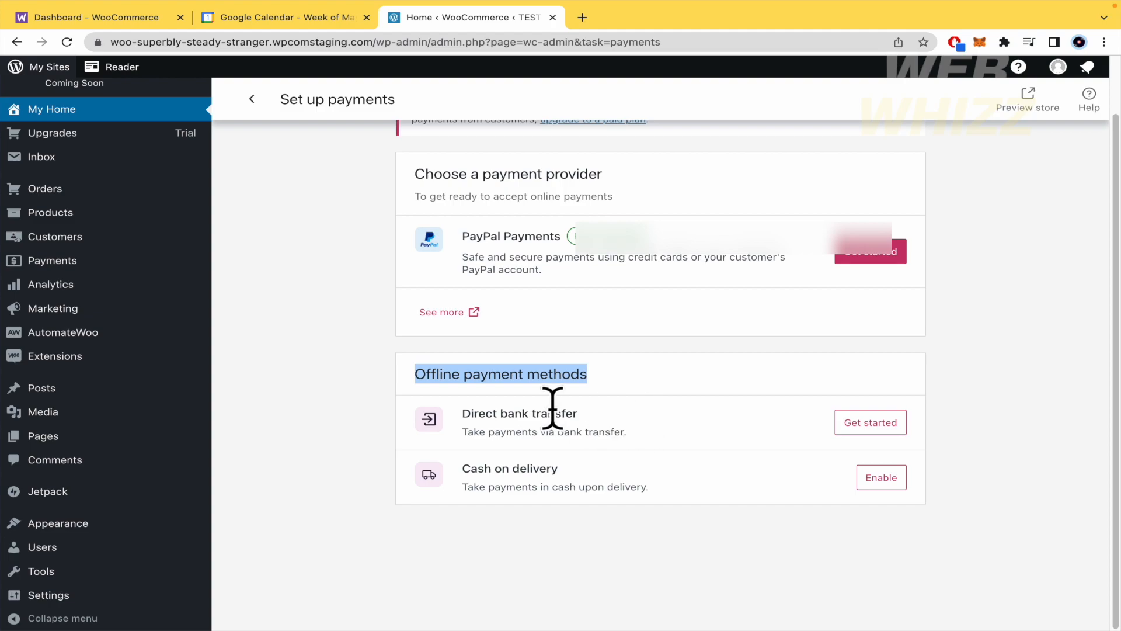
left_click(645, 438)
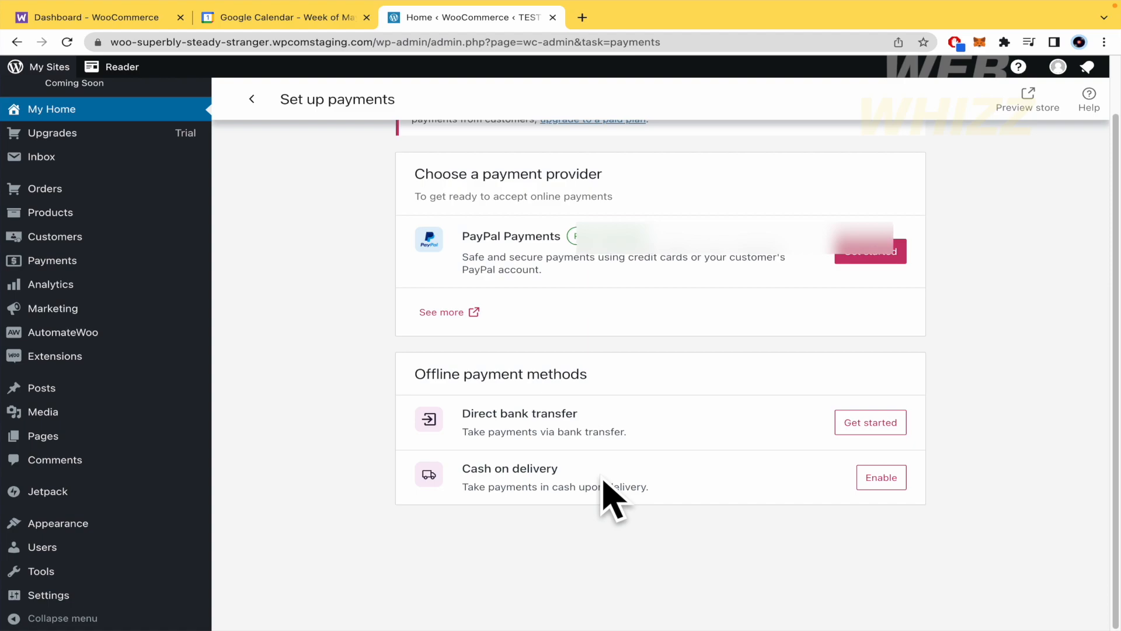
scroll(603, 481, "up", 1)
left_click_drag(386, 441, 932, 501)
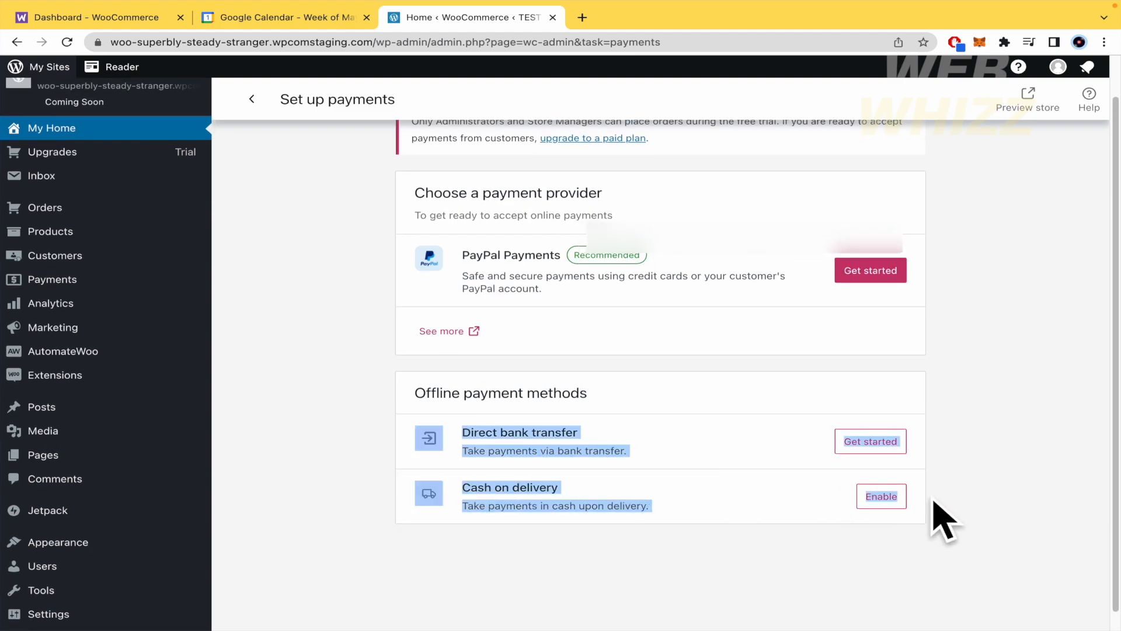
left_click(932, 501)
Step: Open the list of further payment providers and browse the payment extensions offered for all countries
scroll(940, 518, "up", 2)
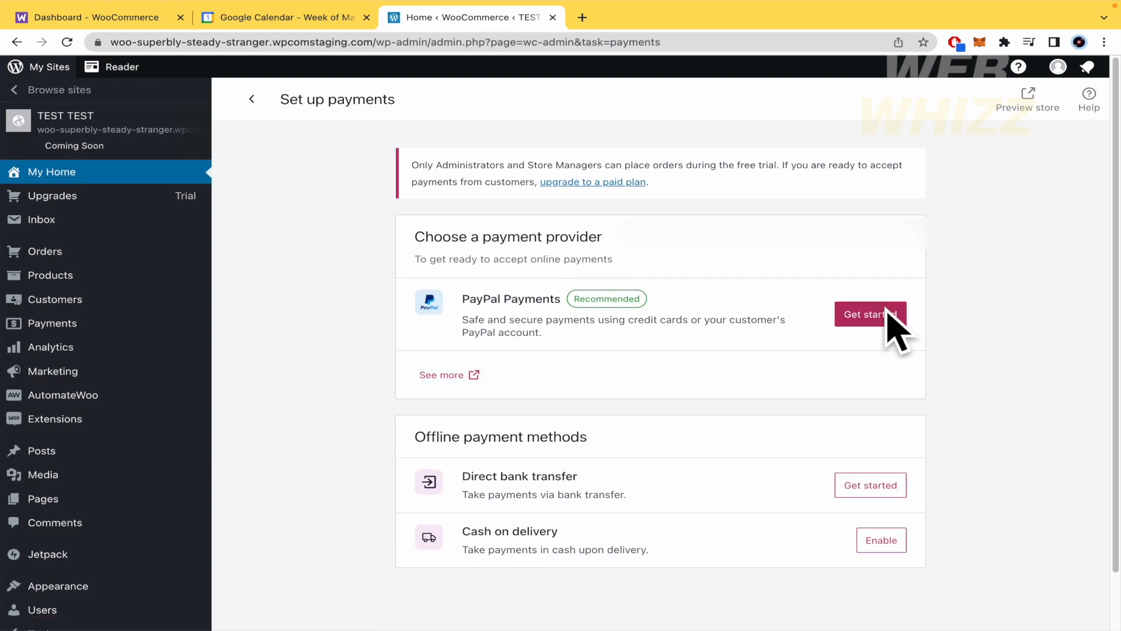
left_click(461, 375)
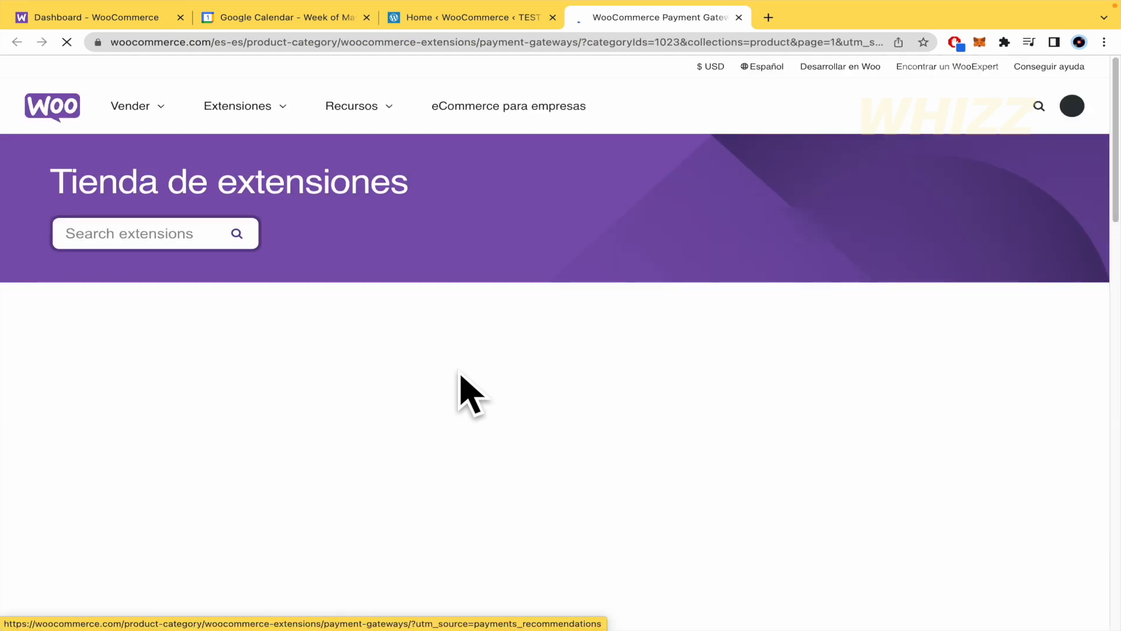
scroll(470, 394, "down", 4)
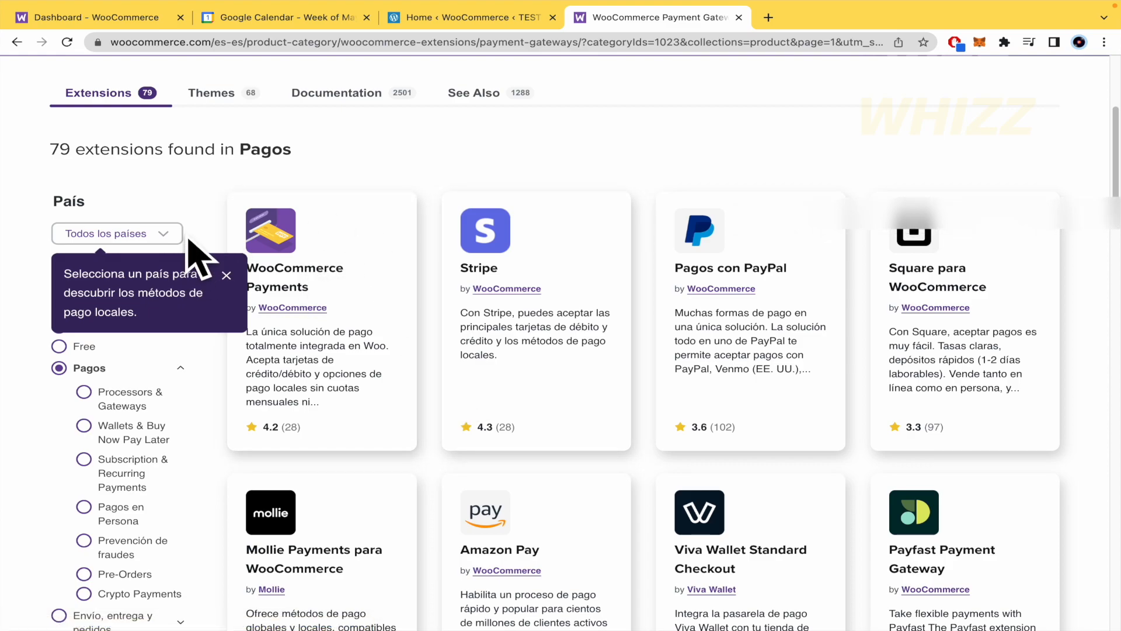
left_click(227, 275)
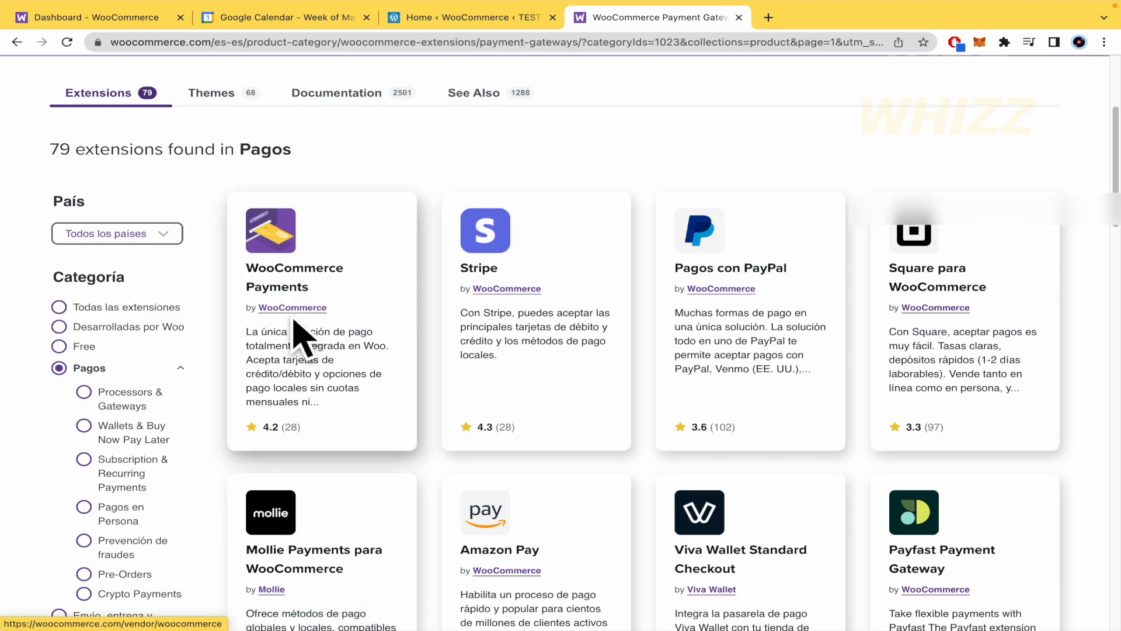
scroll(659, 344, "down", 7)
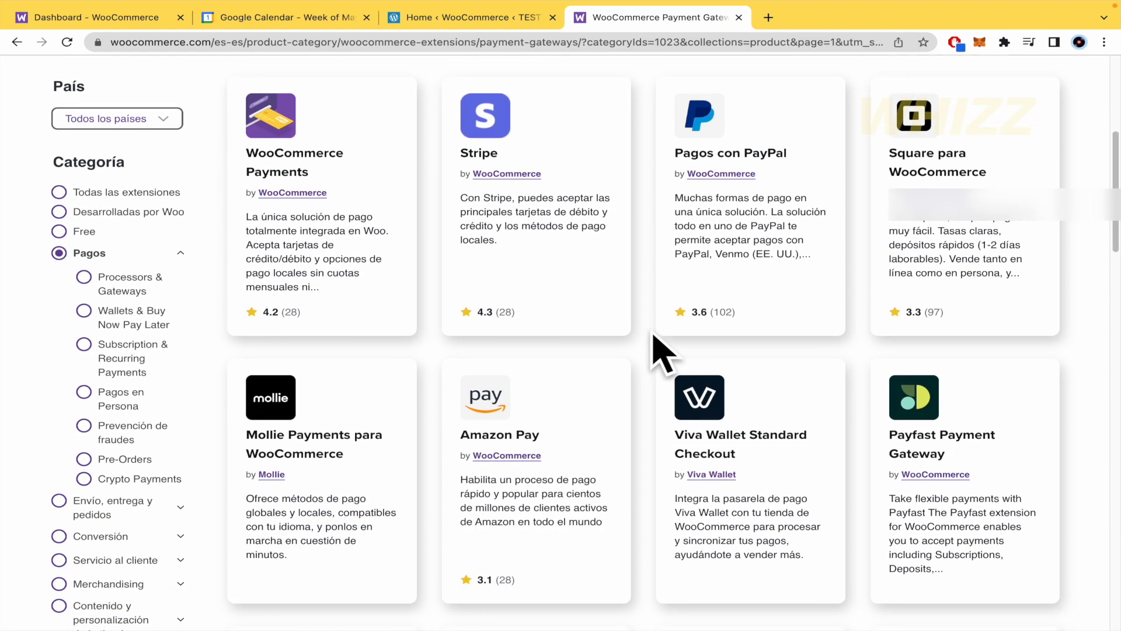
scroll(663, 351, "up", 6)
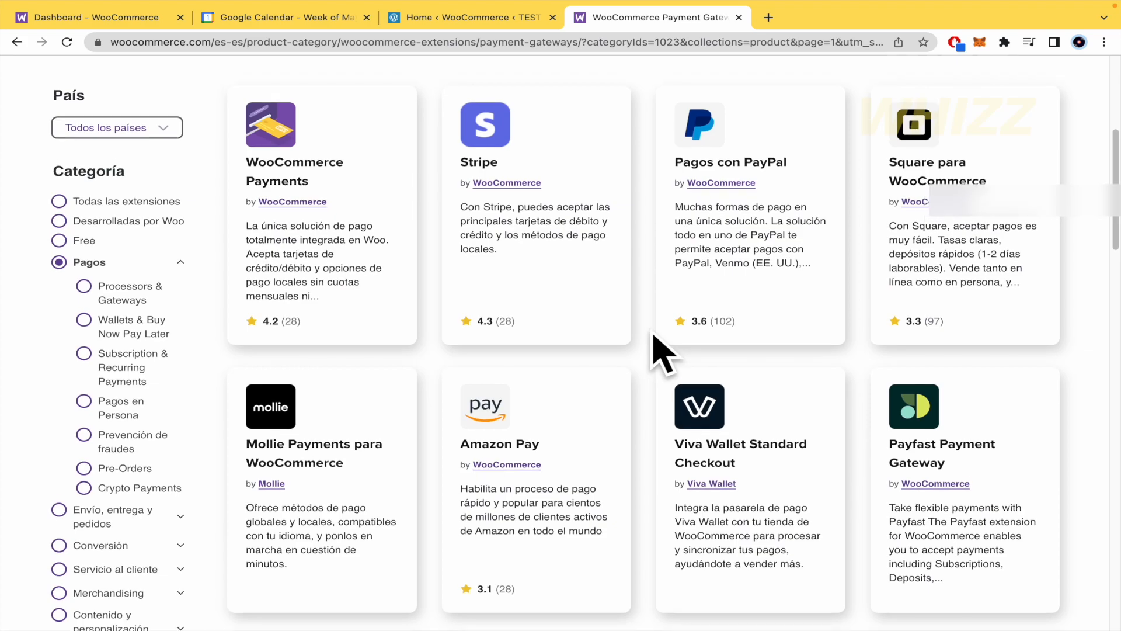
scroll(643, 395, "down", 3)
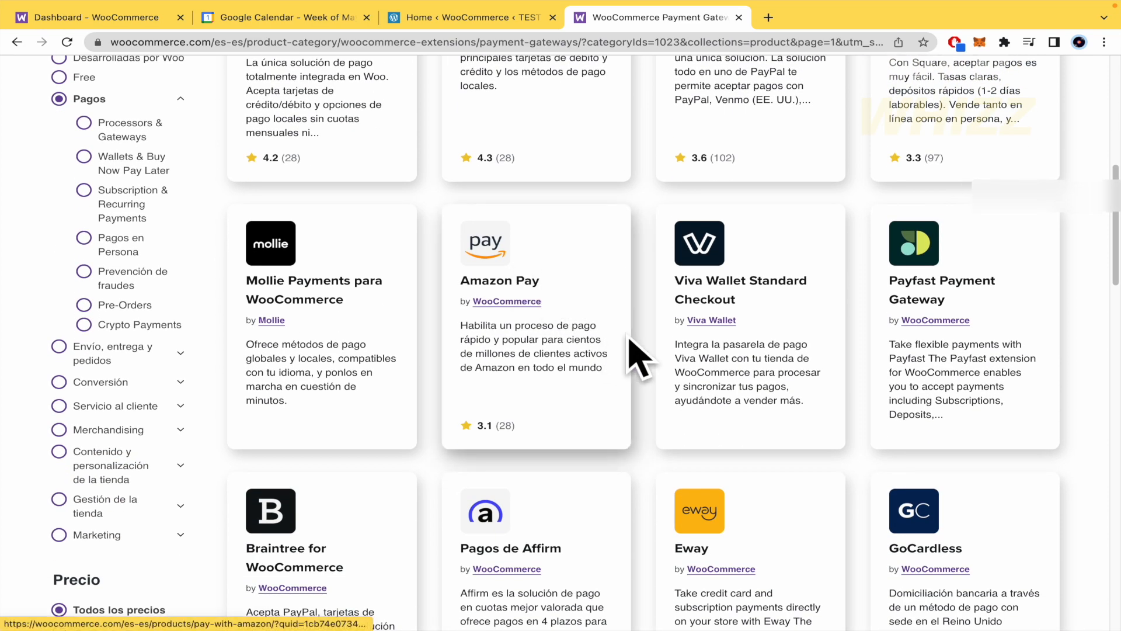
Step: Browse the remaining payment extensions, return to the store's payment setup and try to set up PayPal Payments
scroll(633, 358, "down", 7)
scroll(646, 388, "down", 3)
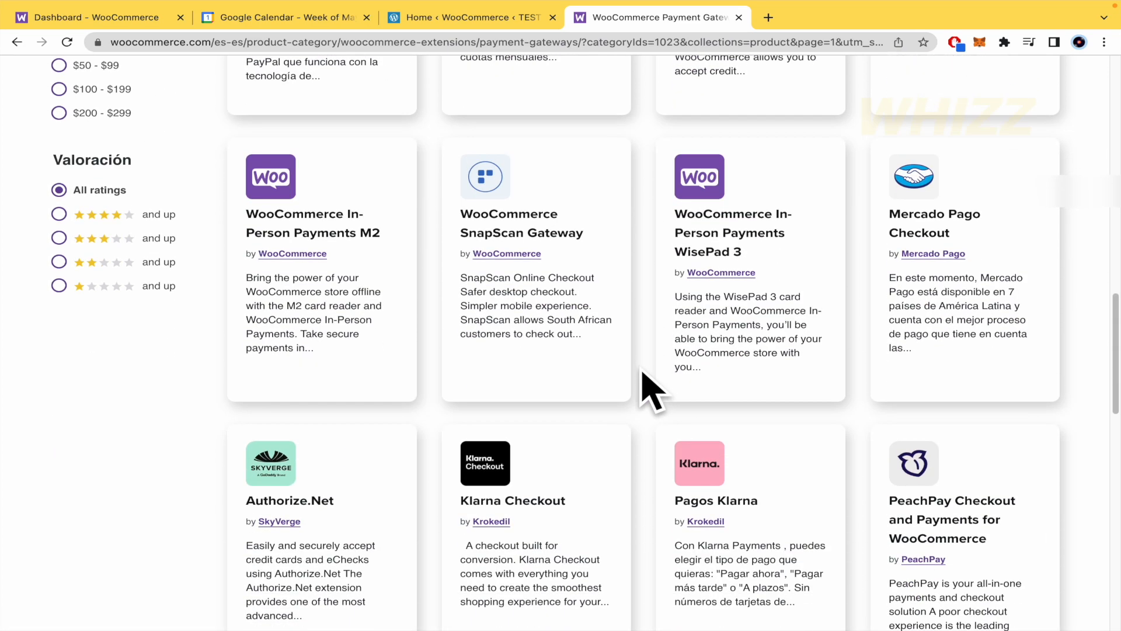
left_click(483, 18)
left_click(850, 308)
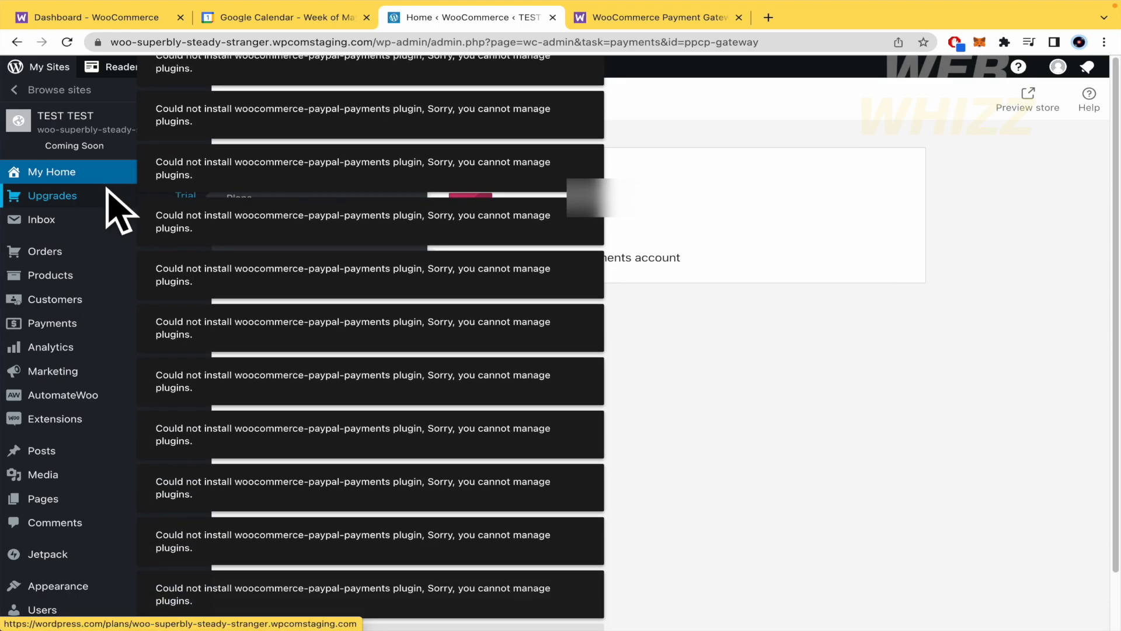
Step: Return to the store's home page, reload it and look over the list of setup tasks
left_click(52, 323)
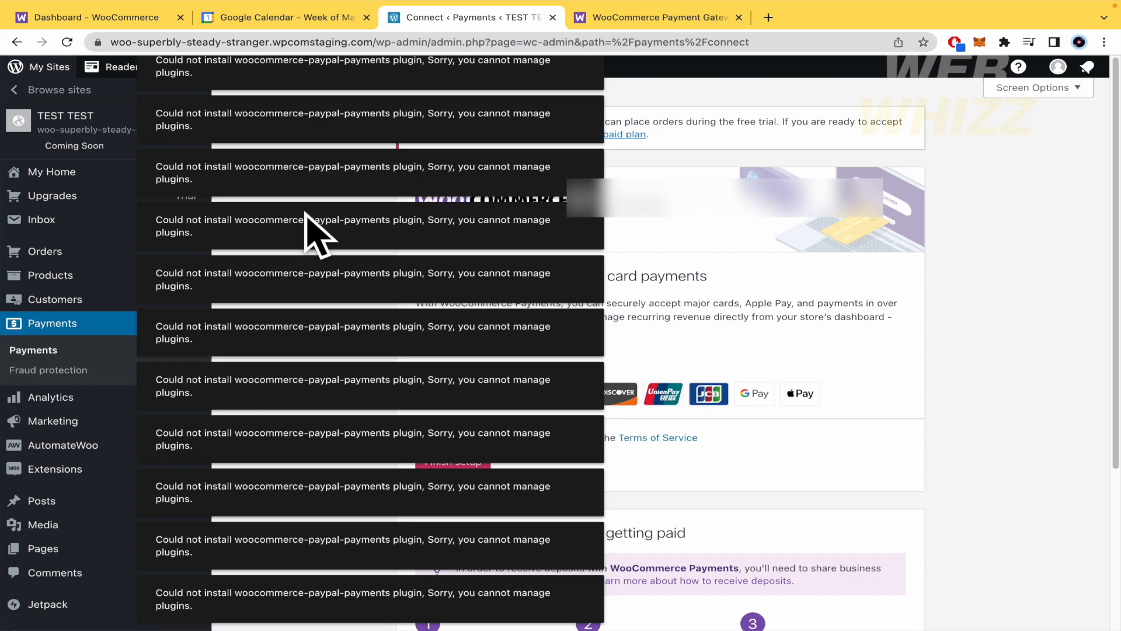
left_click(79, 171)
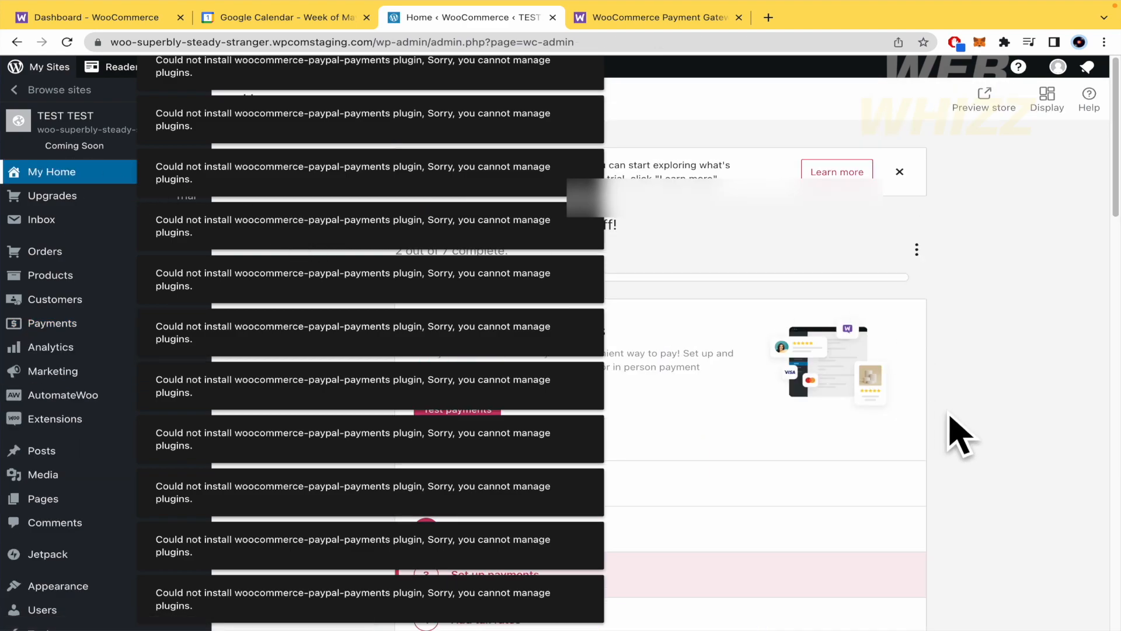
scroll(958, 431, "down", 3)
left_click(69, 46)
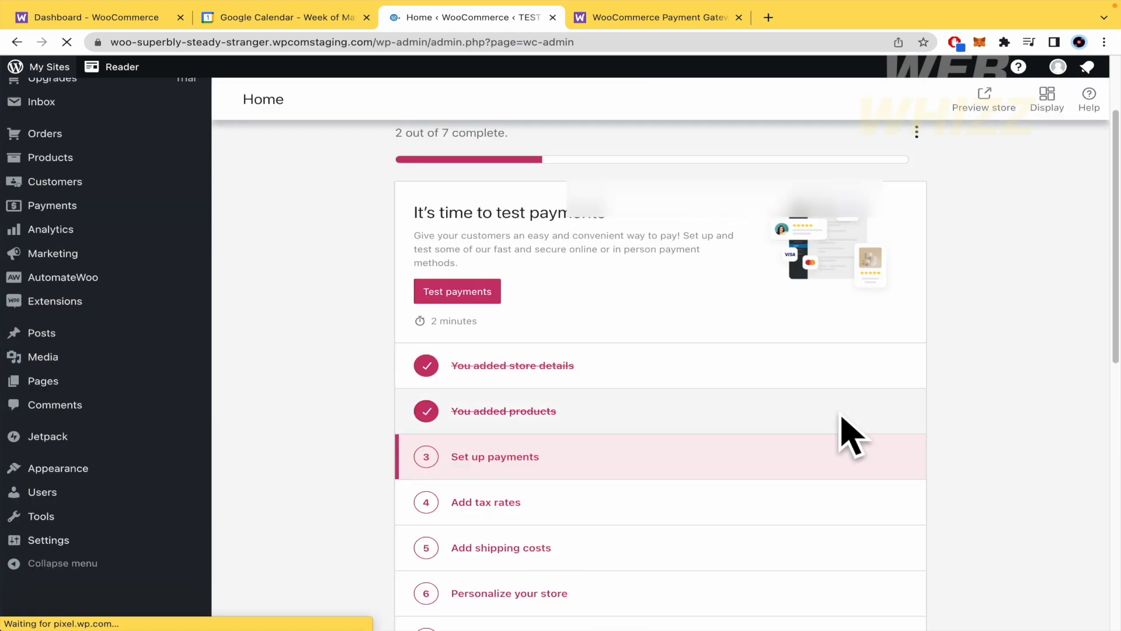
scroll(1004, 444, "down", 2)
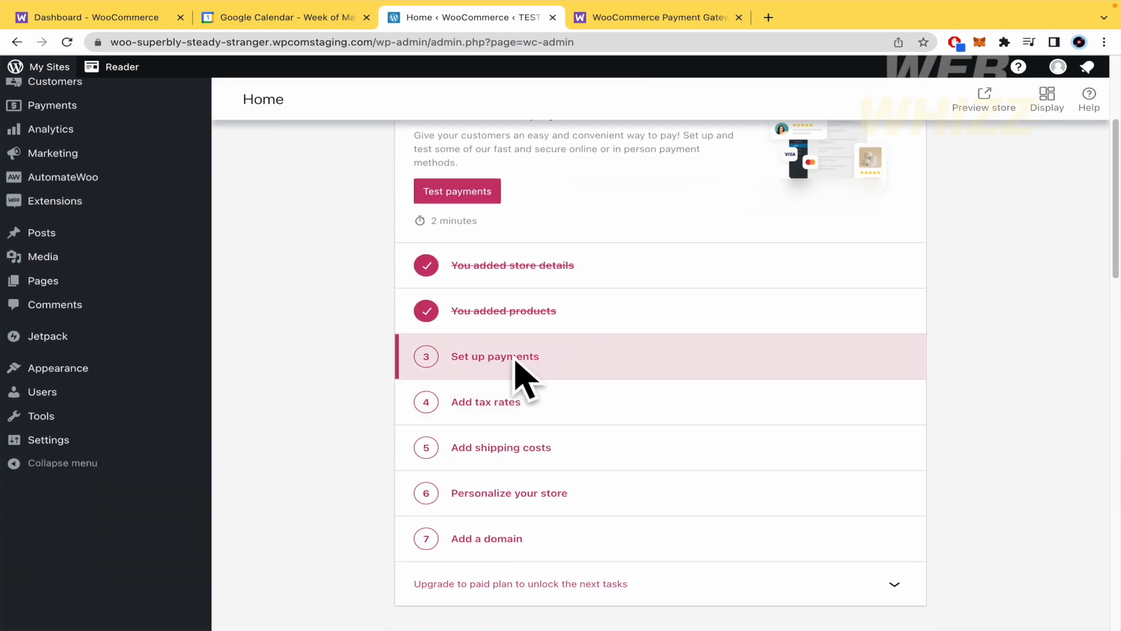
scroll(226, 250, "up", 4)
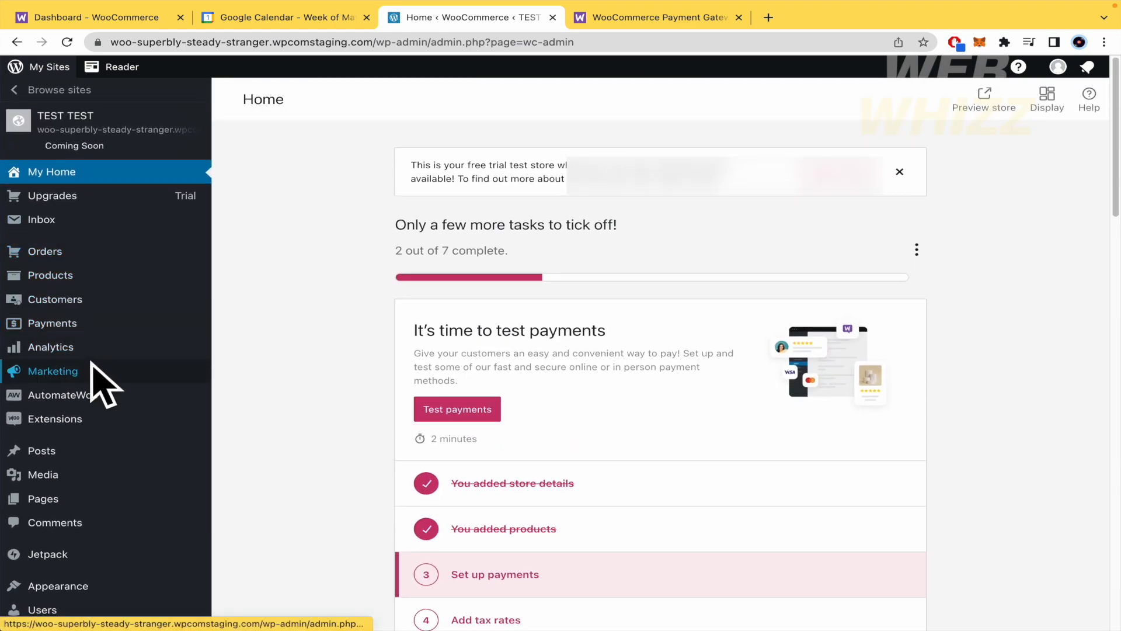
Step: Open the store's Payments page and review the payment methods accepted by WooCommerce Payments
left_click(83, 323)
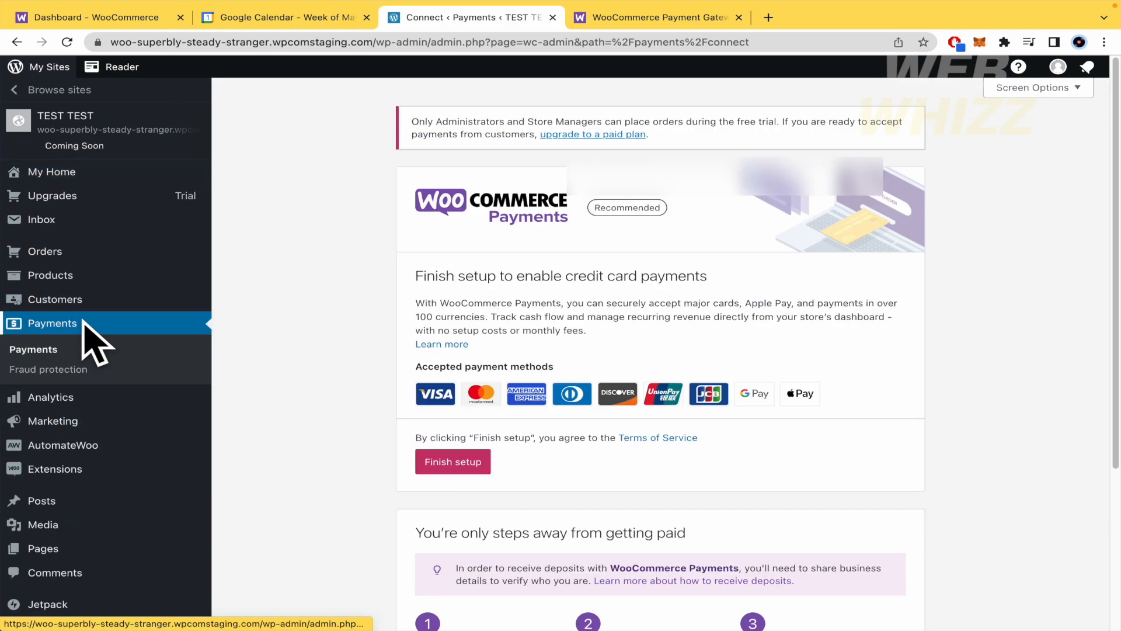
scroll(468, 233, "down", 1)
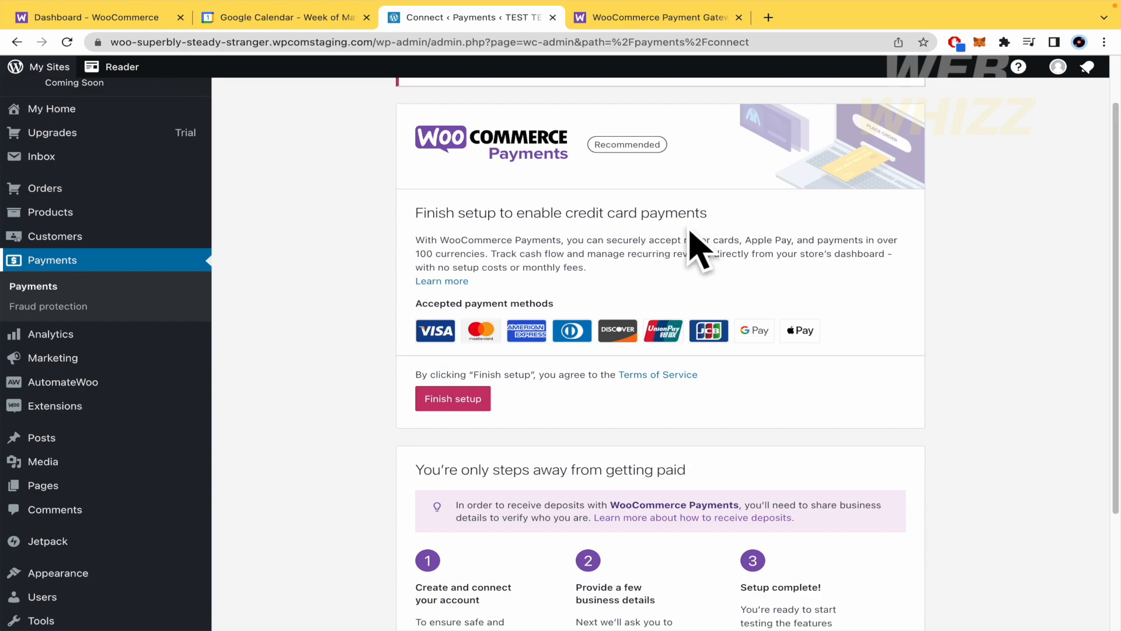
scroll(696, 244, "down", 2)
scroll(625, 300, "up", 2)
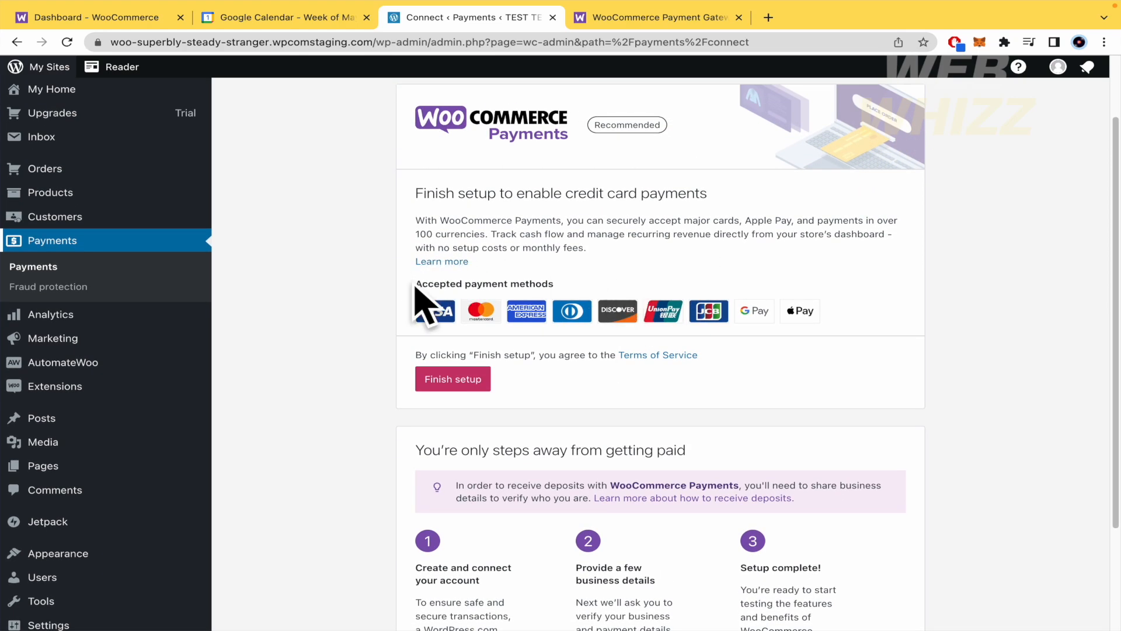
left_click_drag(415, 286, 607, 286)
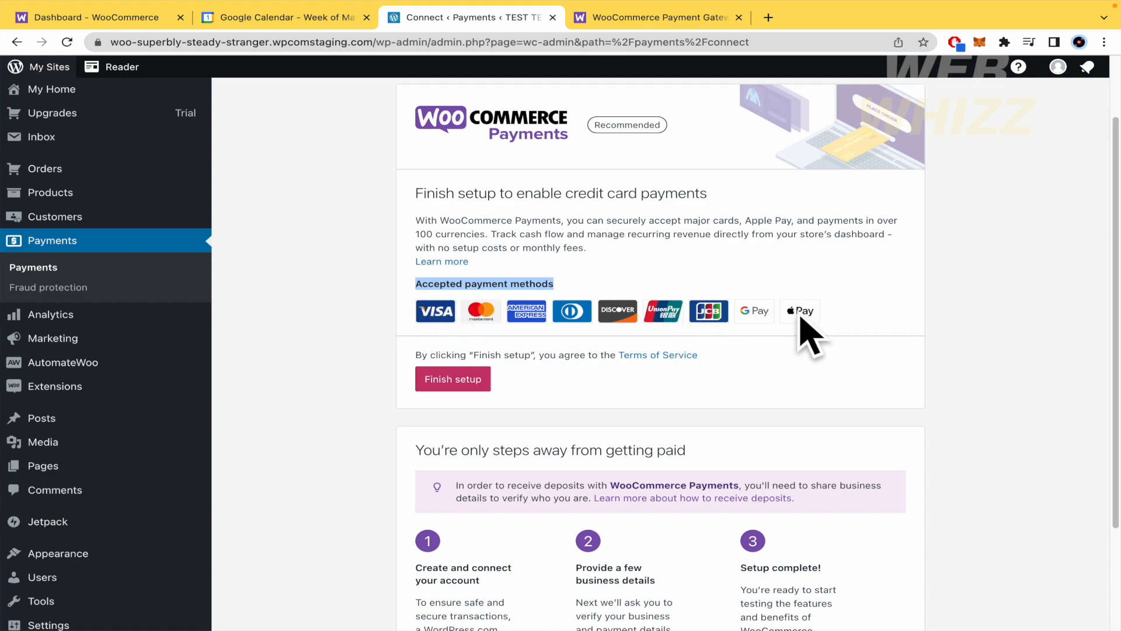
Step: Start finishing the WooCommerce Payments setup, review the list of supported countries and continue to the Stripe sign-up
left_click(472, 380)
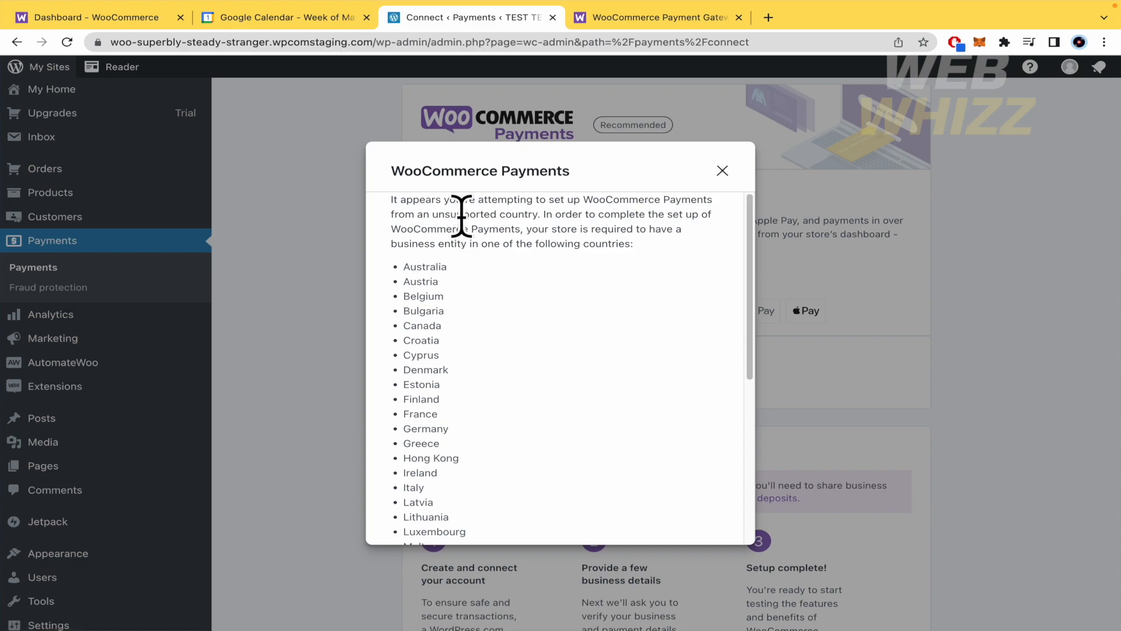
left_click_drag(456, 199, 656, 199)
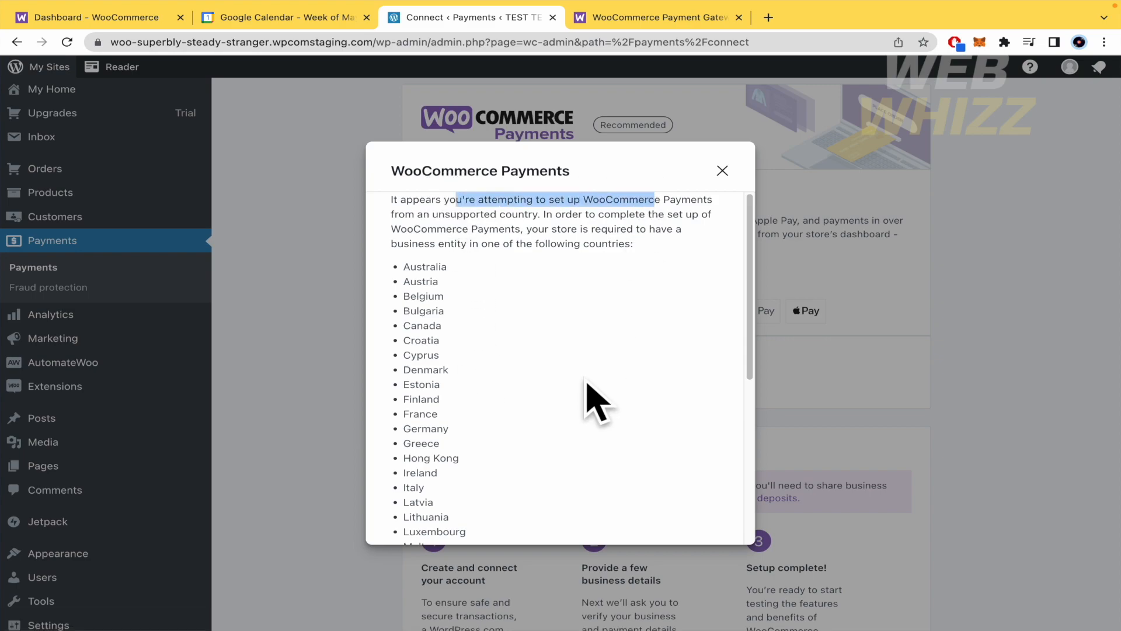
scroll(592, 400, "down", 1)
left_click_drag(394, 220, 506, 448)
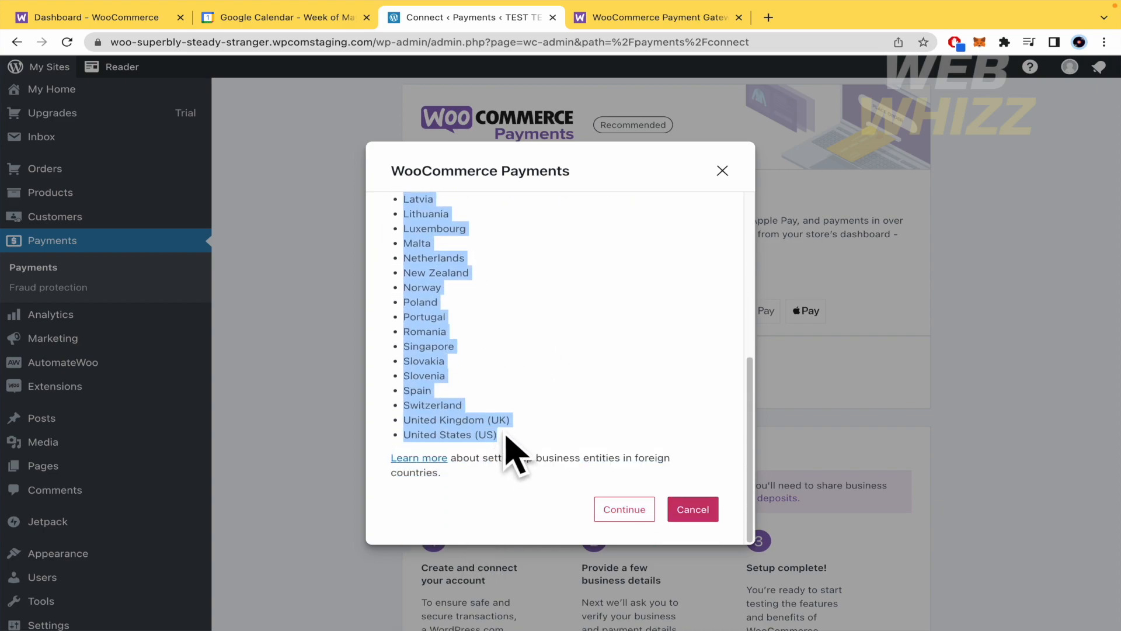
scroll(549, 397, "up", 3)
scroll(555, 404, "up", 3)
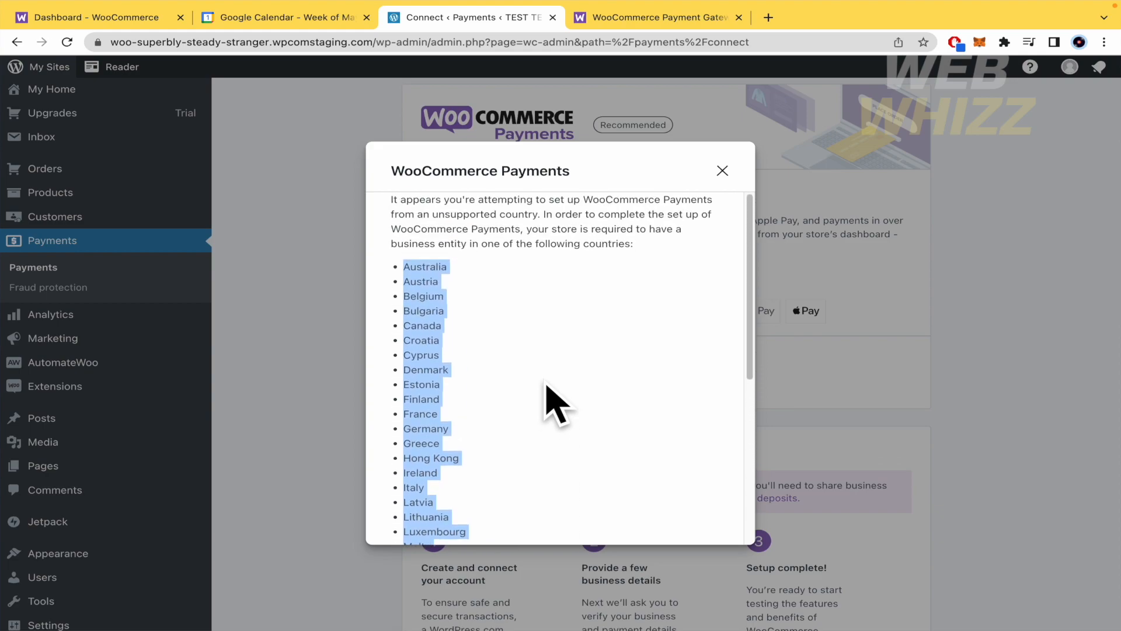
left_click(546, 386)
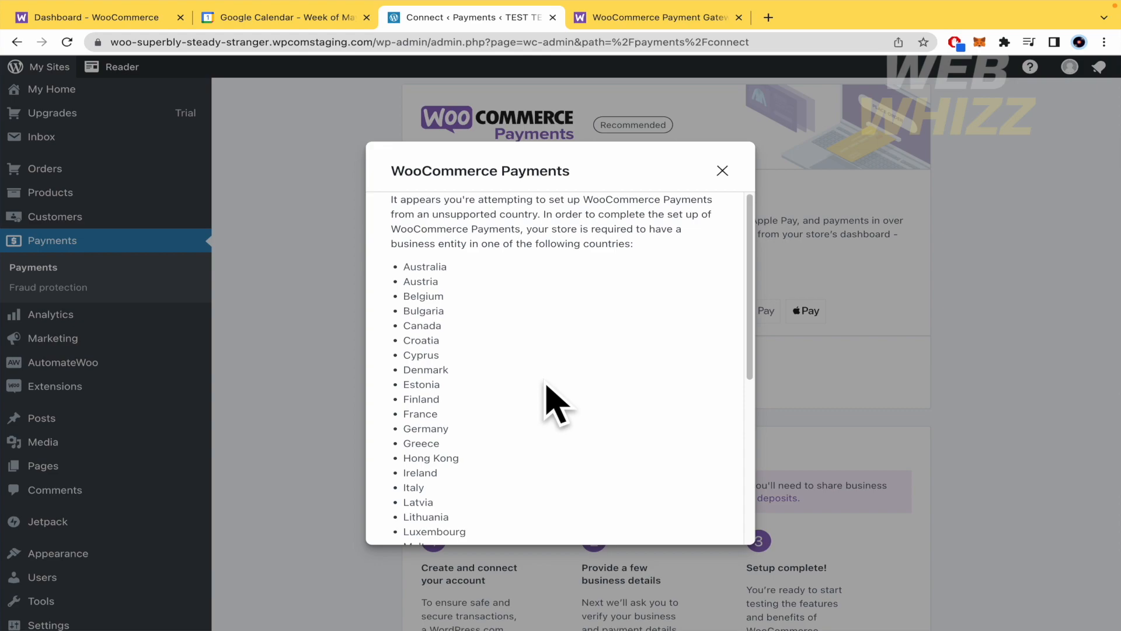
scroll(554, 404, "down", 5)
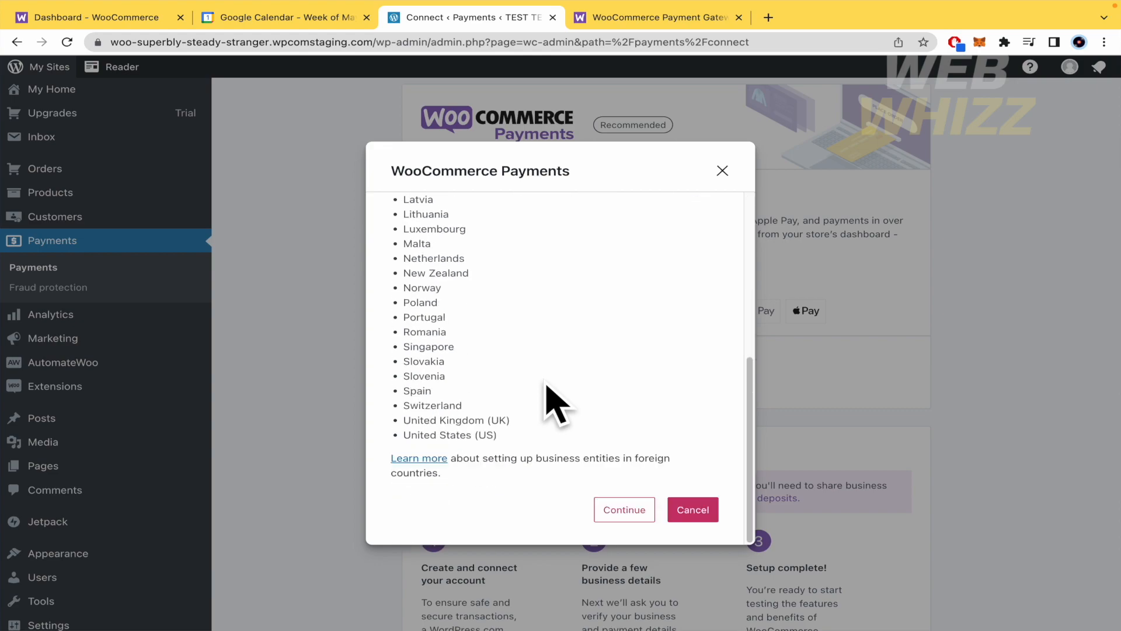
left_click(612, 510)
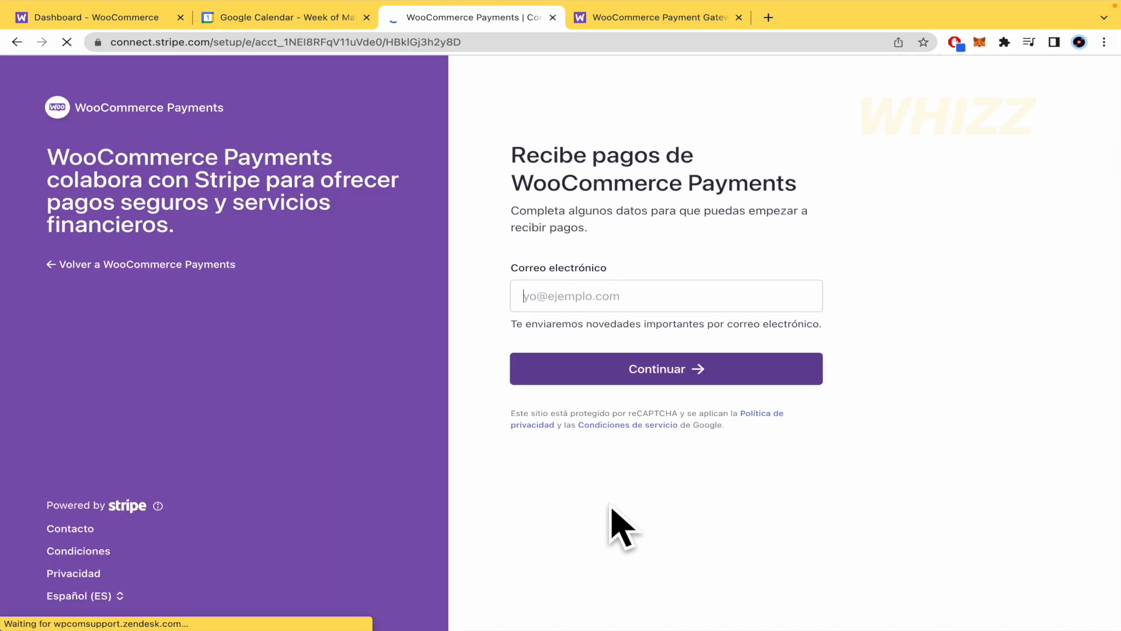
Step: Sign in to the Stripe account with the owner's e-mail address and the account password
left_click(604, 297)
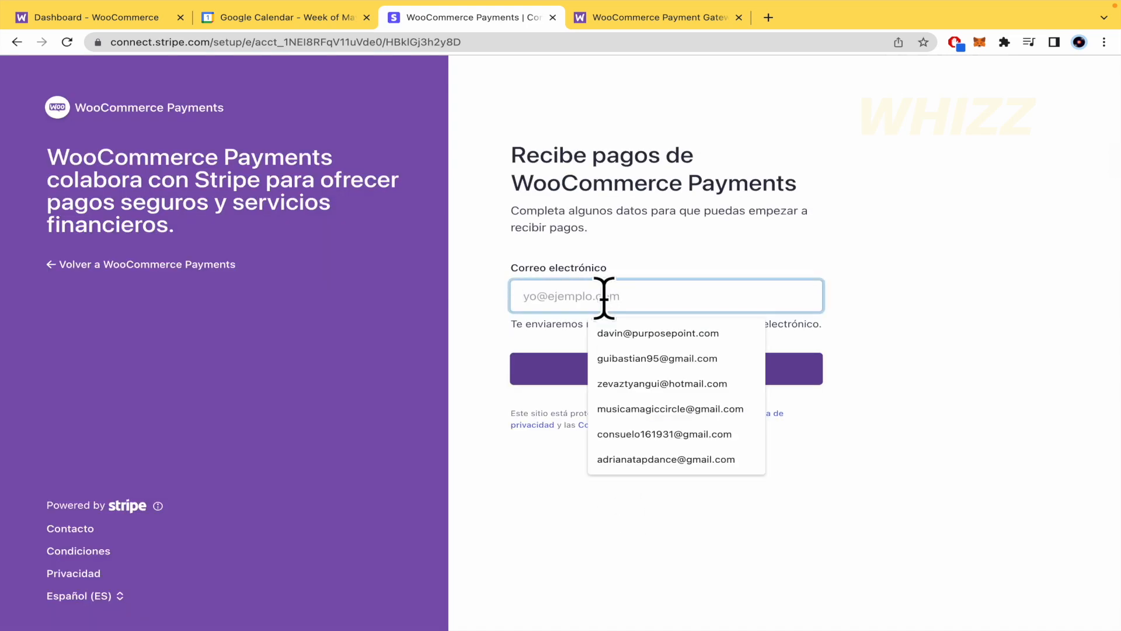
left_click(646, 358)
left_click(642, 359)
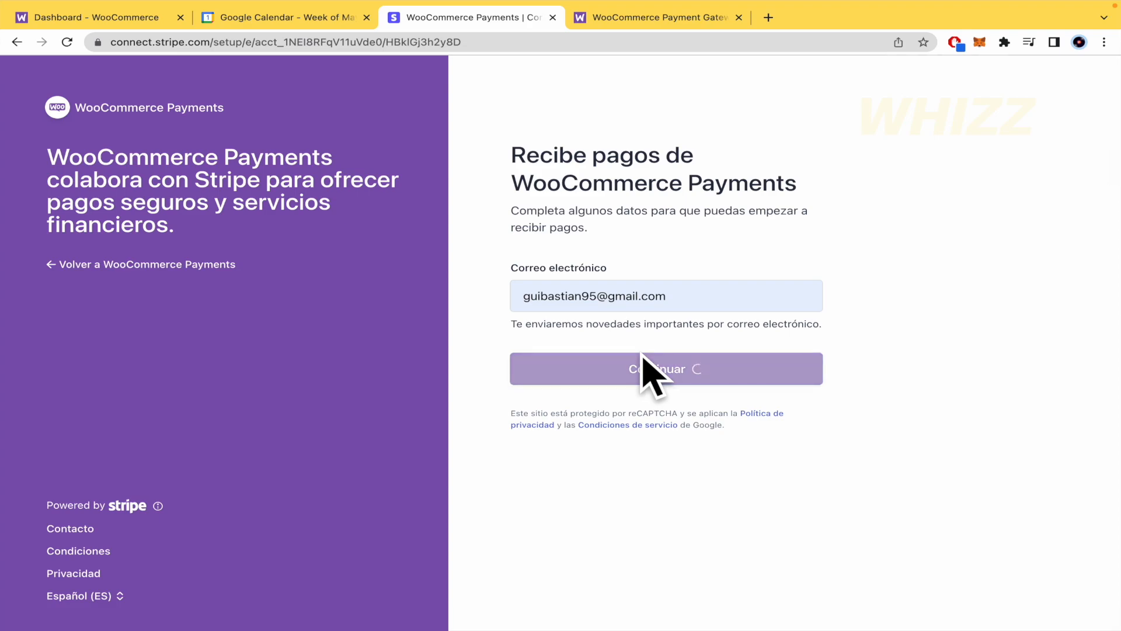
type("•••")
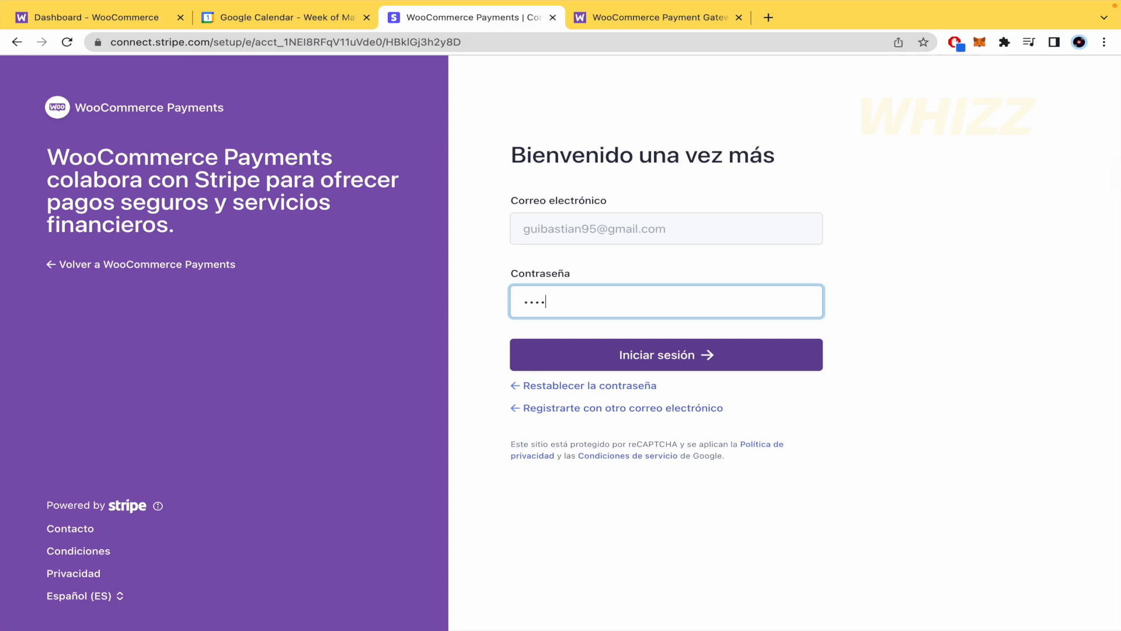
key("Return")
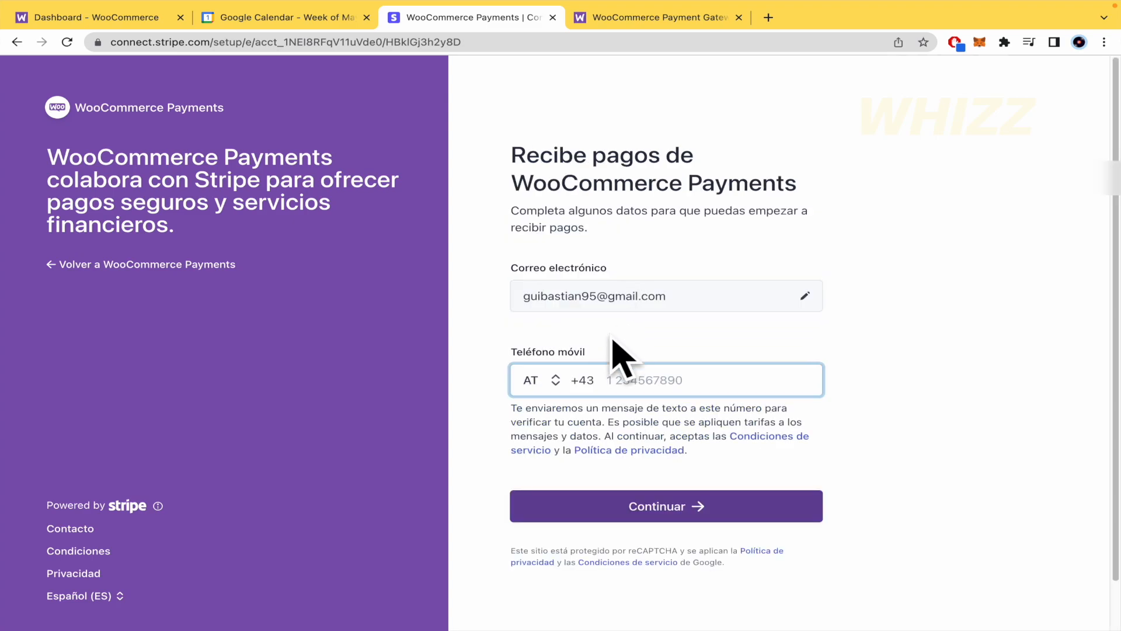
Step: Set the mobile phone's country to CO, enter the phone number and continue
left_click(555, 381)
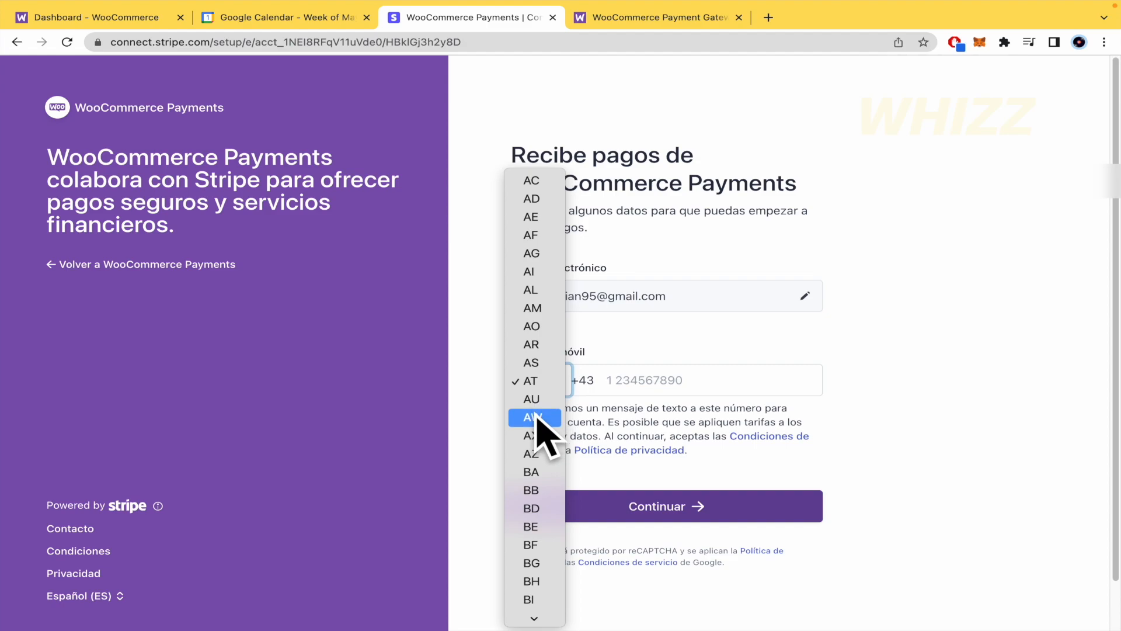
scroll(543, 418, "down", 10)
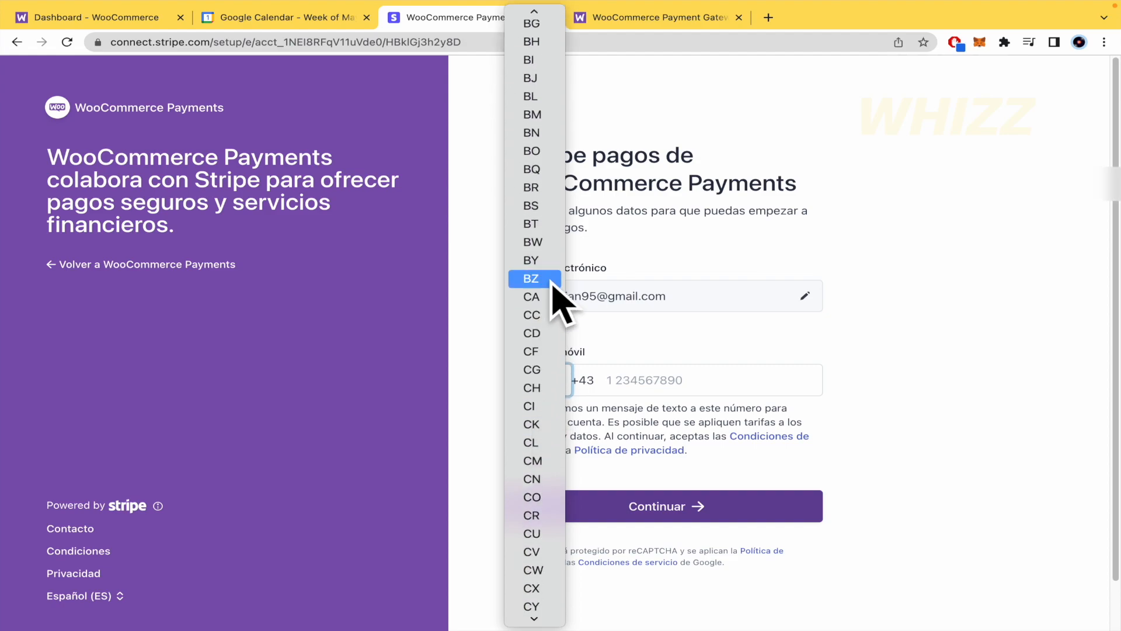
scroll(540, 409, "down", 3)
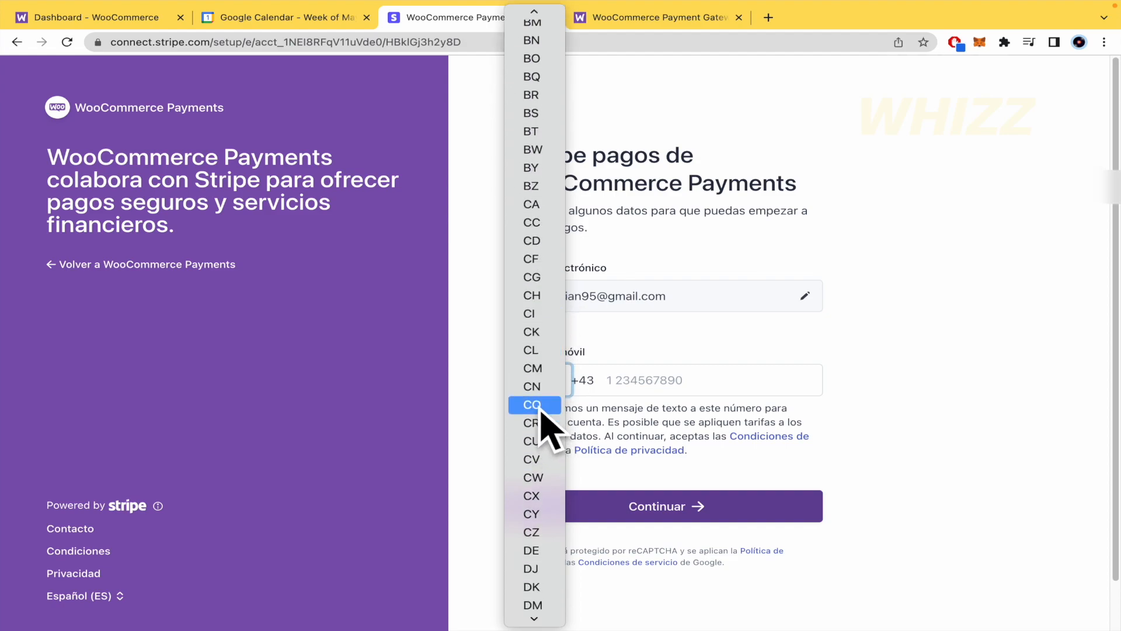
left_click(543, 406)
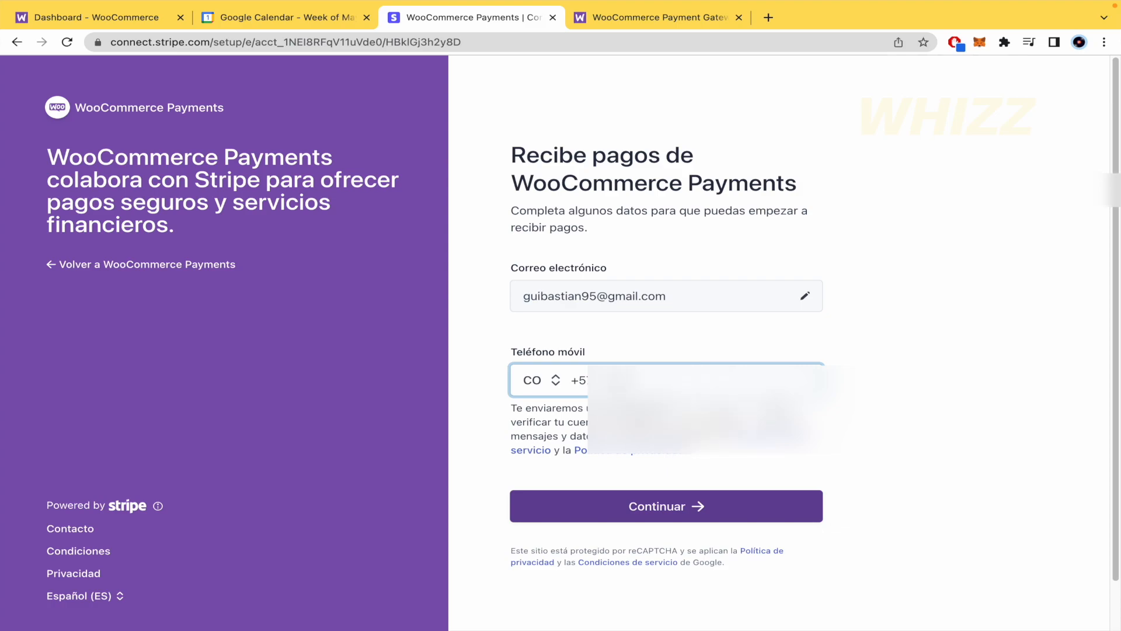
left_click(679, 511)
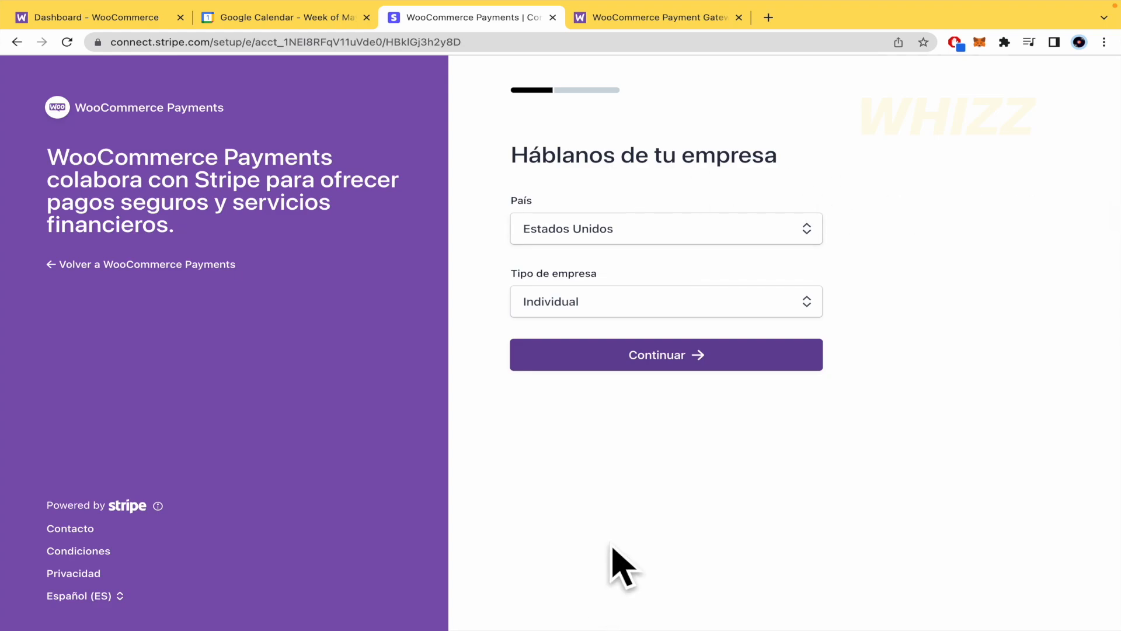
Step: Switch the form's language to English (United States) and submit the business details with Spain as country and Empresario Individual (Autónomo) as type
left_click(108, 596)
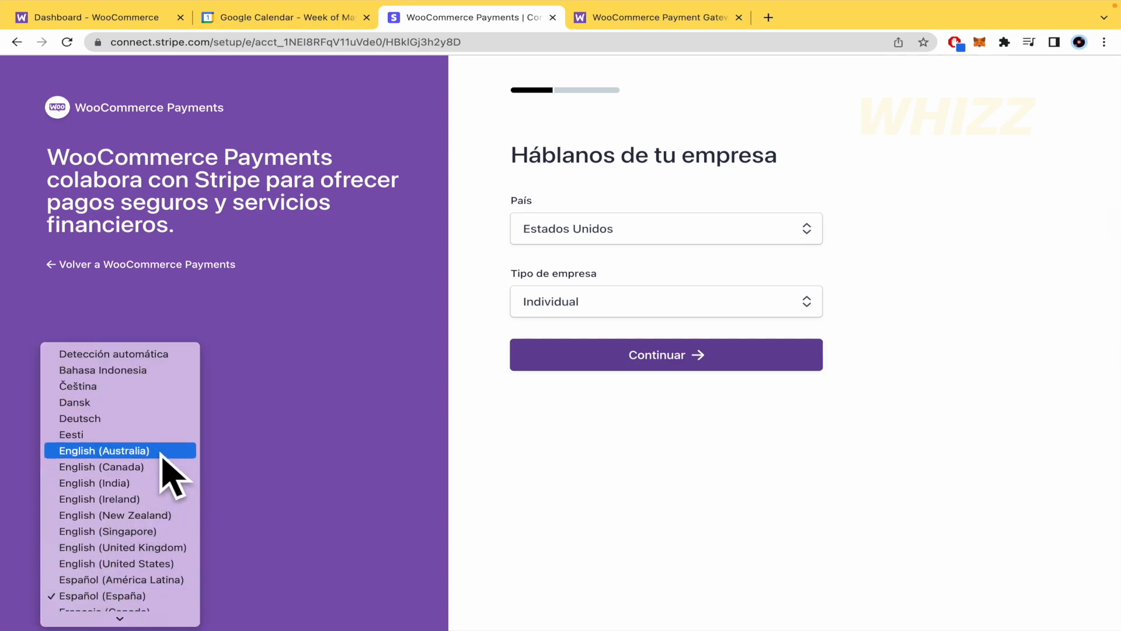
left_click(153, 563)
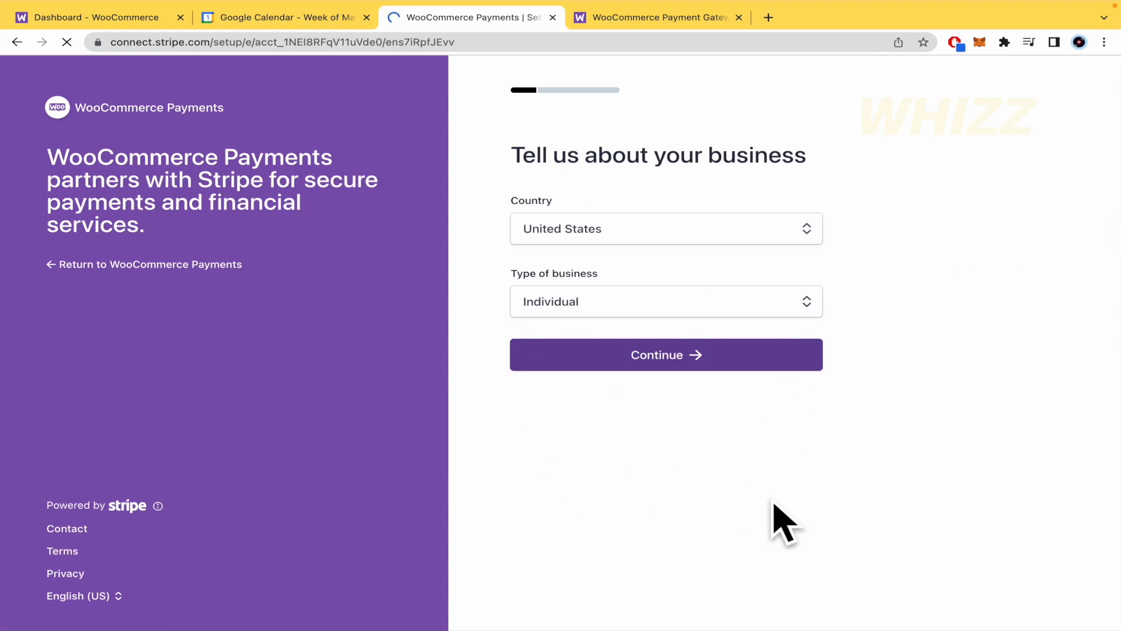
left_click(806, 220)
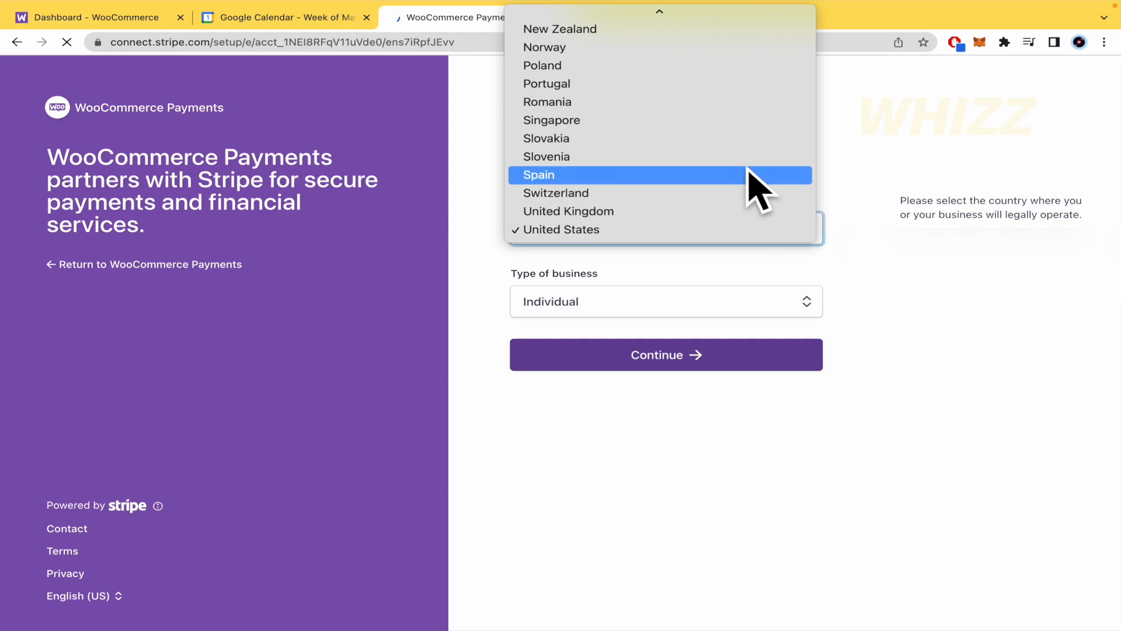
scroll(753, 181, "up", 5)
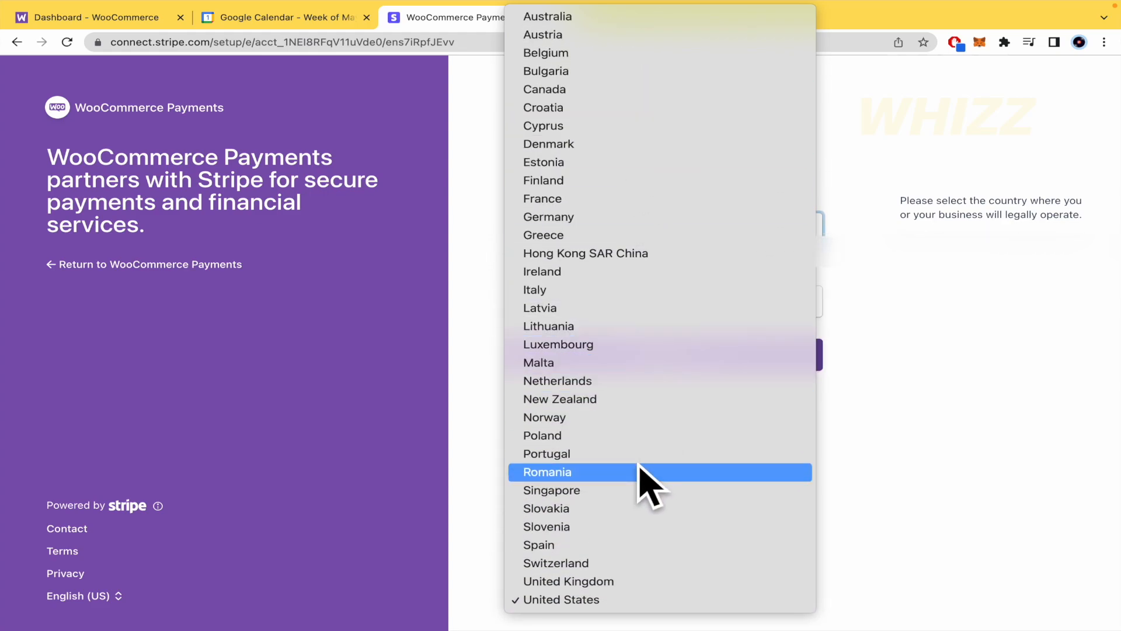
left_click(638, 545)
left_click(715, 306)
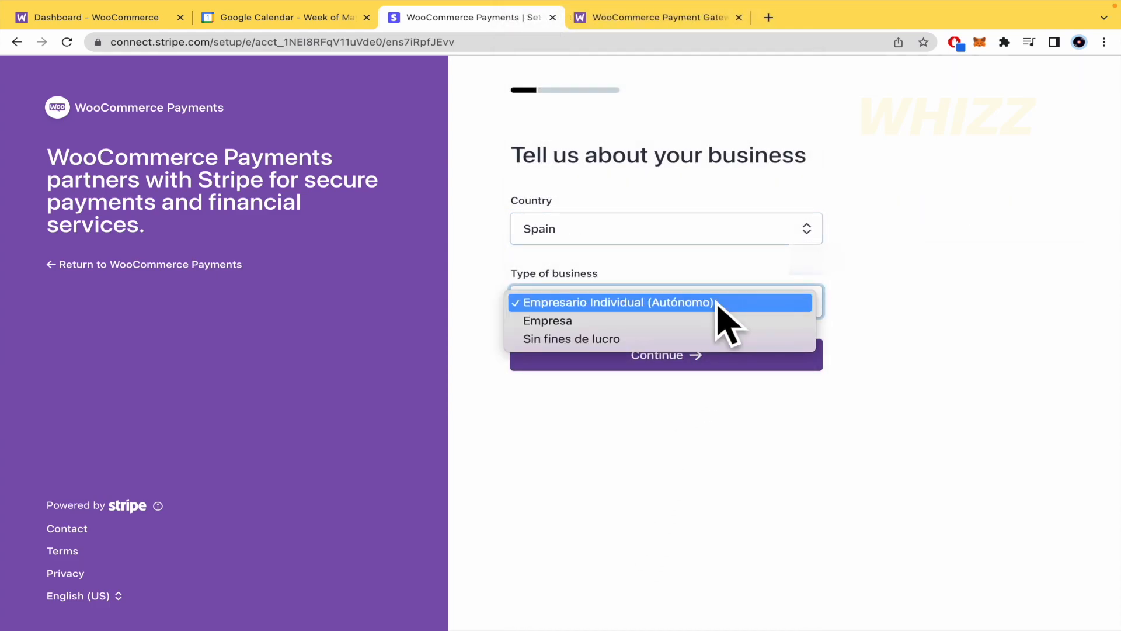
left_click(708, 302)
left_click(687, 348)
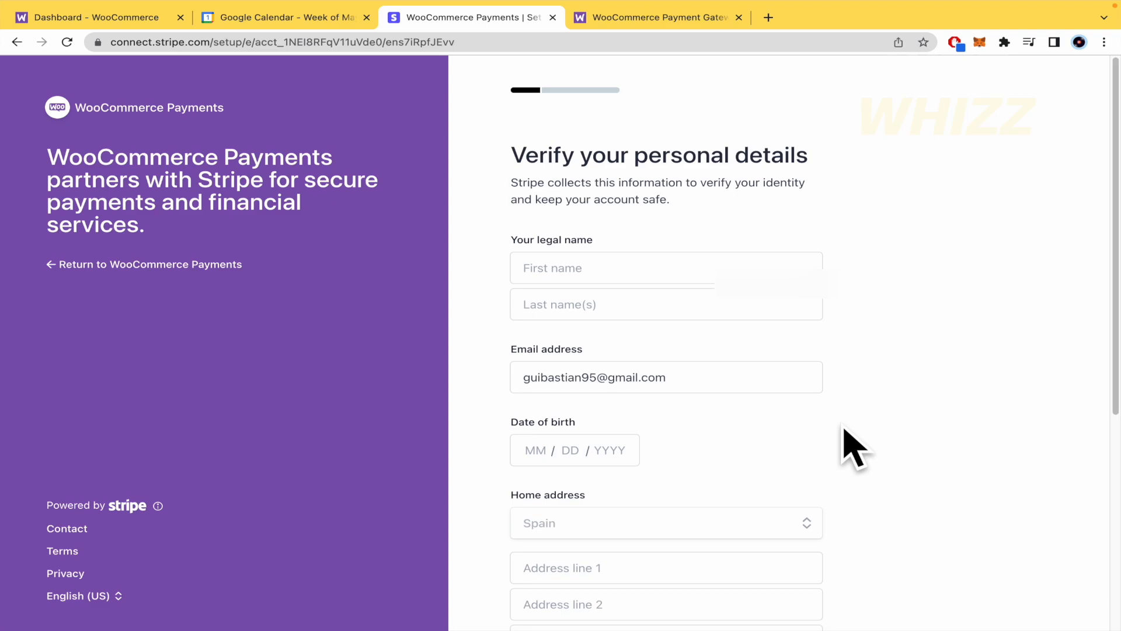
Step: Review the fields of the personal details form, from legal name to phone number
scroll(850, 447, "down", 5)
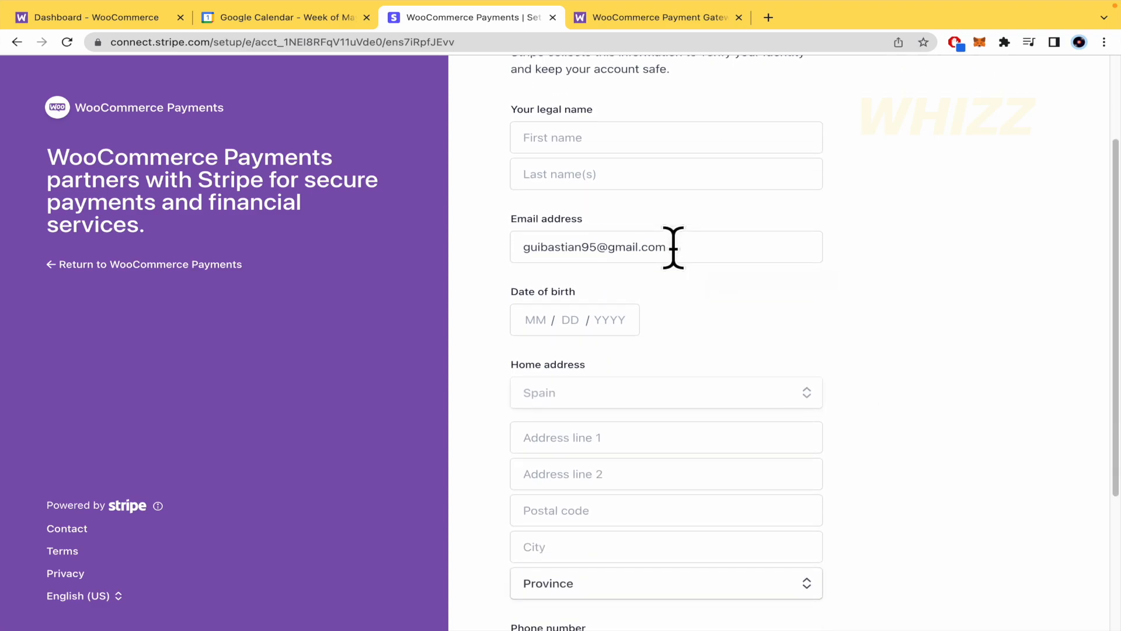
scroll(693, 320, "down", 5)
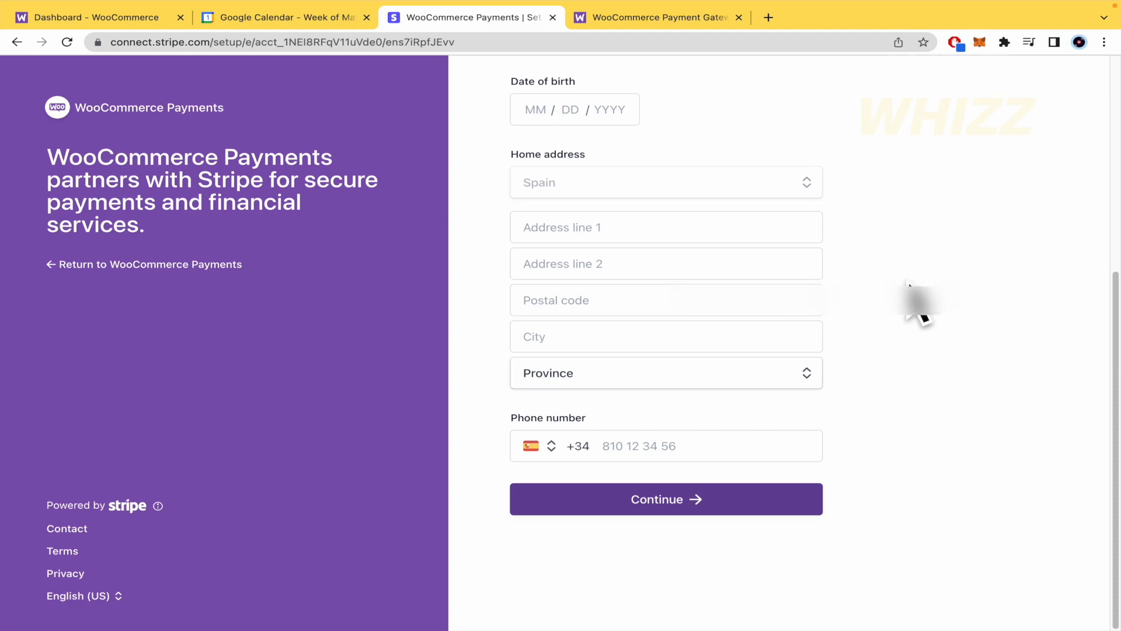
Step: Submit the personal details form and continue to the professional details
scroll(913, 295, "up", 10)
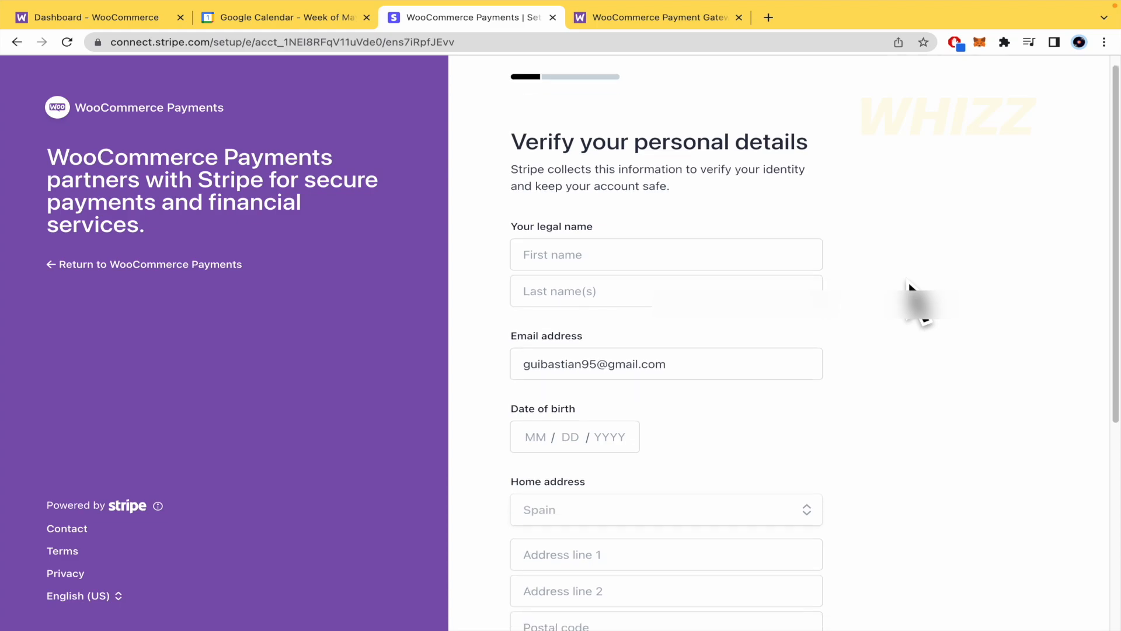
scroll(755, 445, "down", 10)
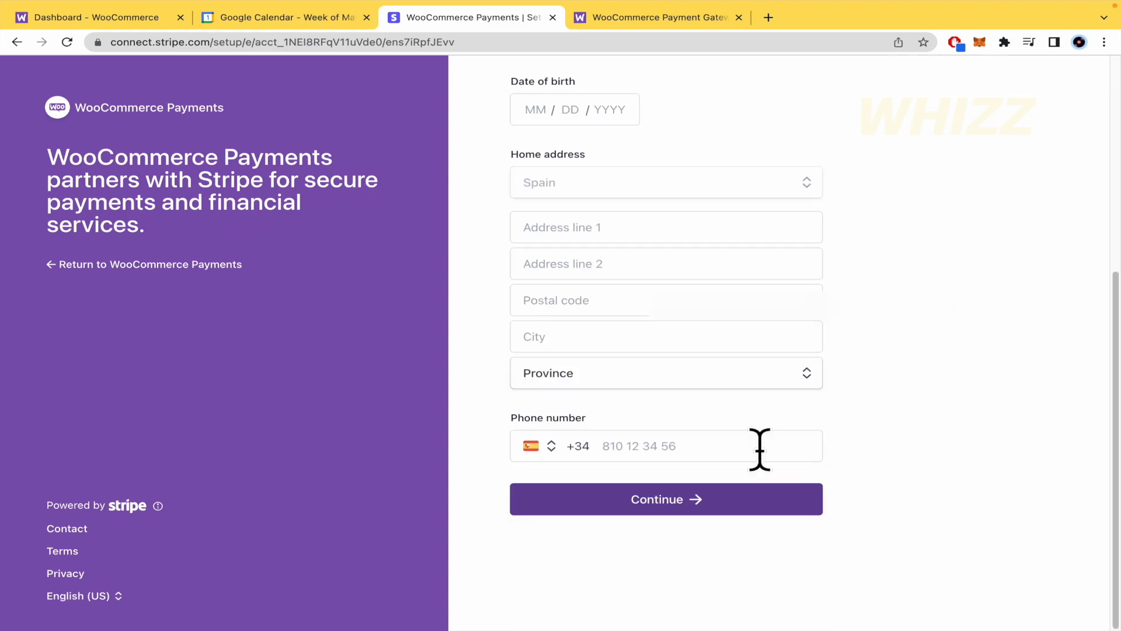
left_click(734, 498)
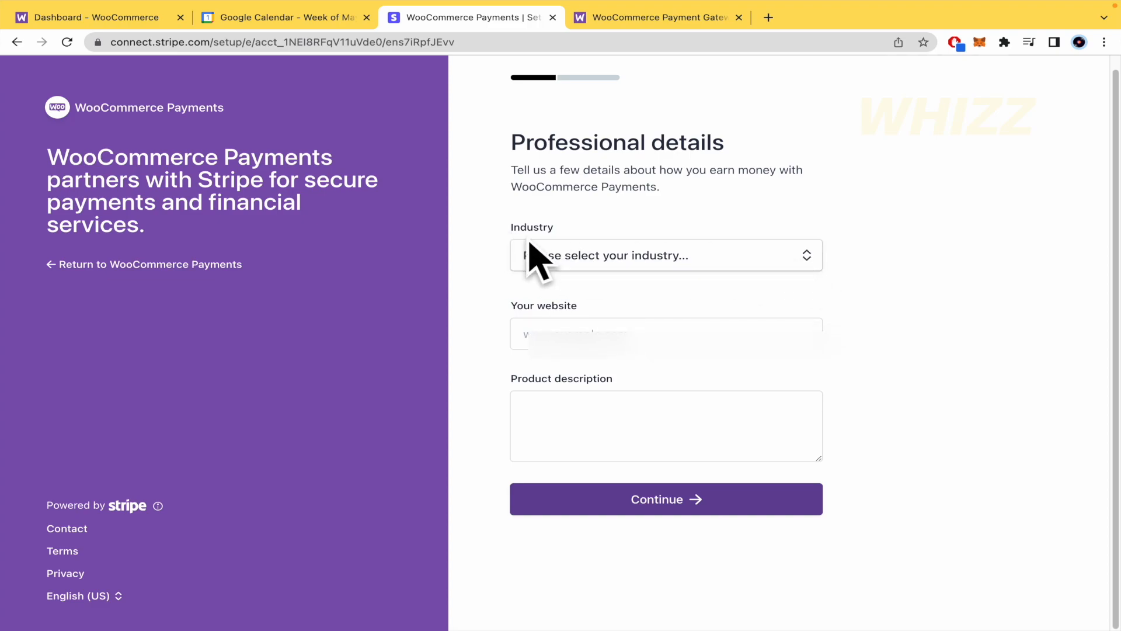
left_click(772, 251)
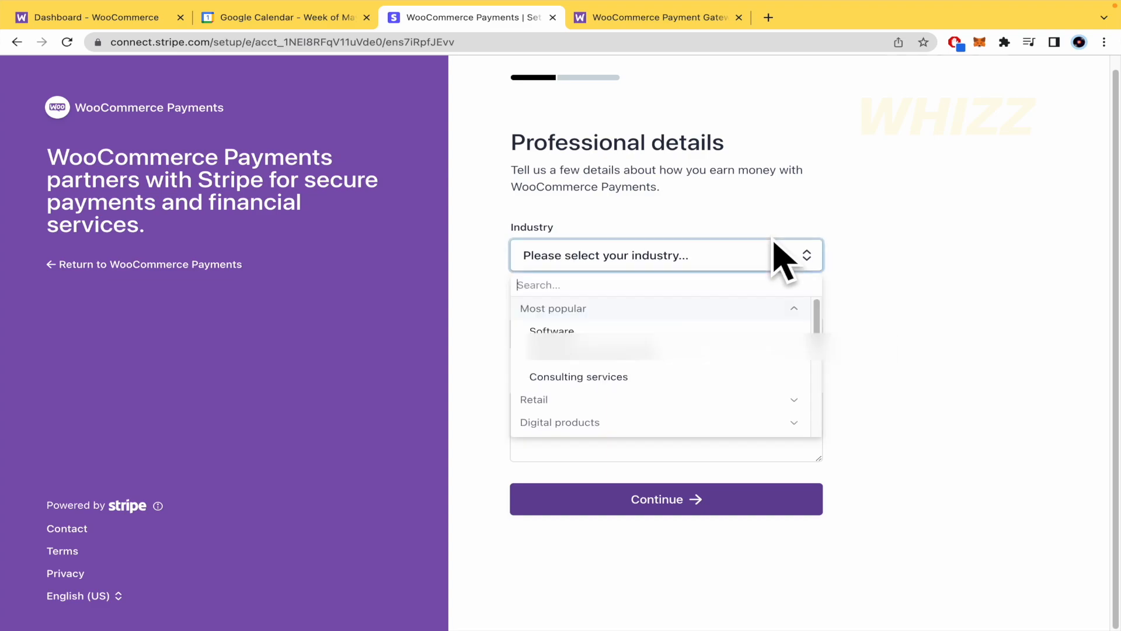
left_click(711, 328)
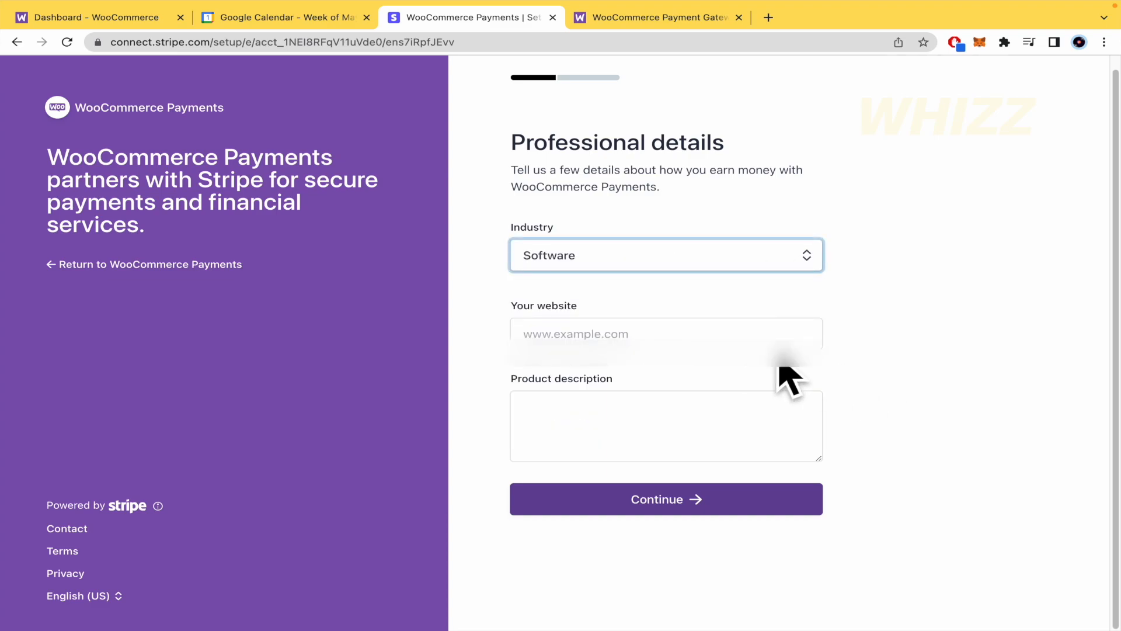
left_click(715, 329)
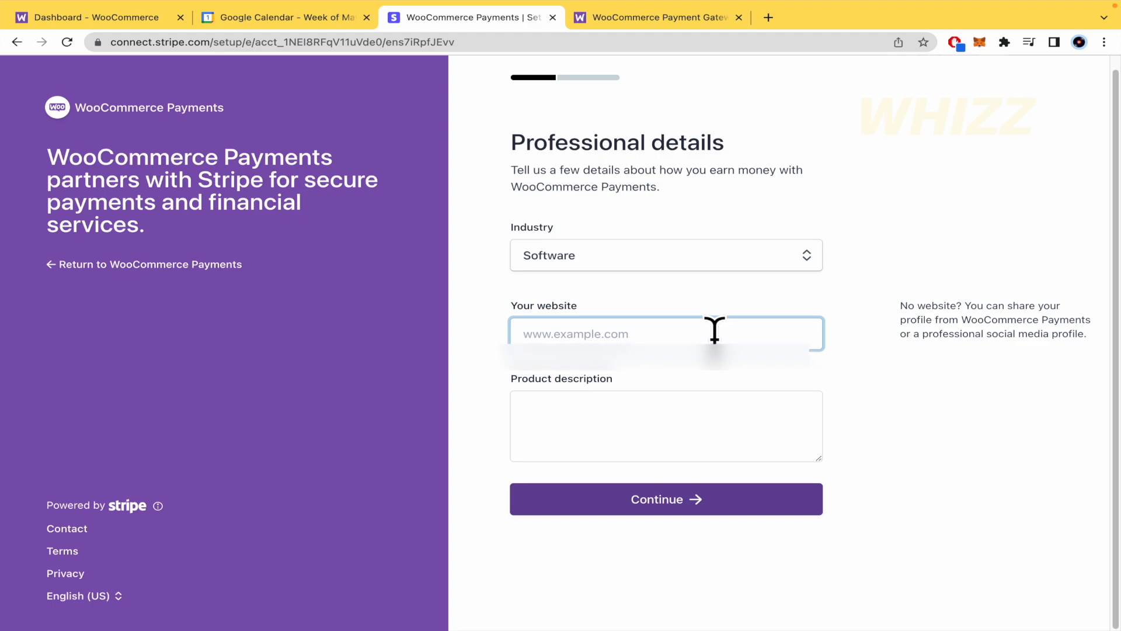
type("www.software.com")
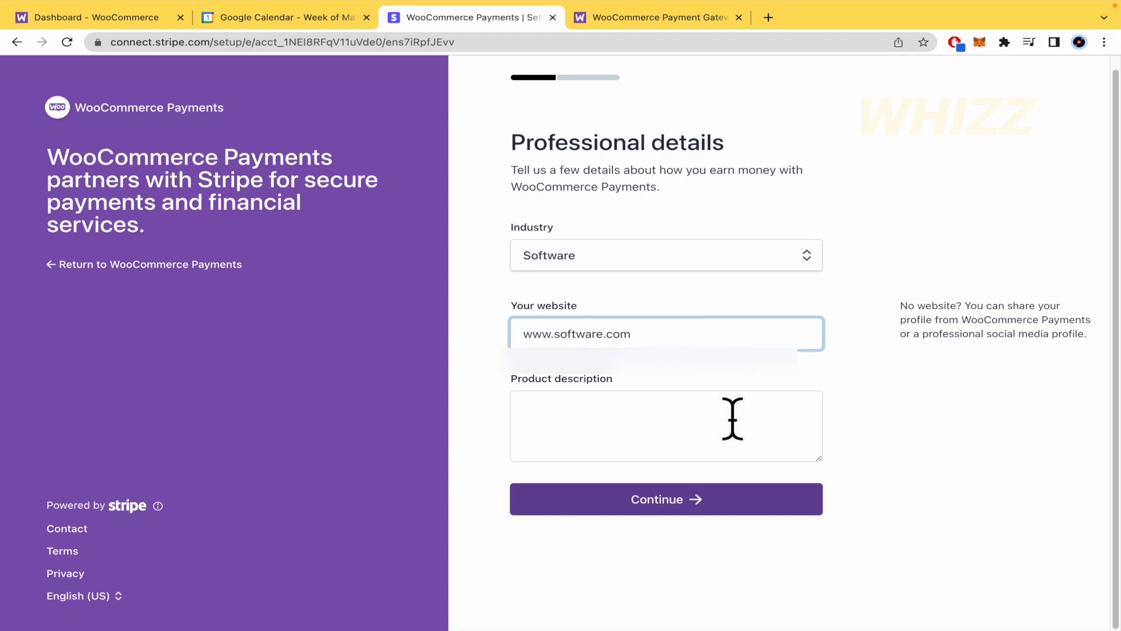
left_click(733, 418)
type("this is software")
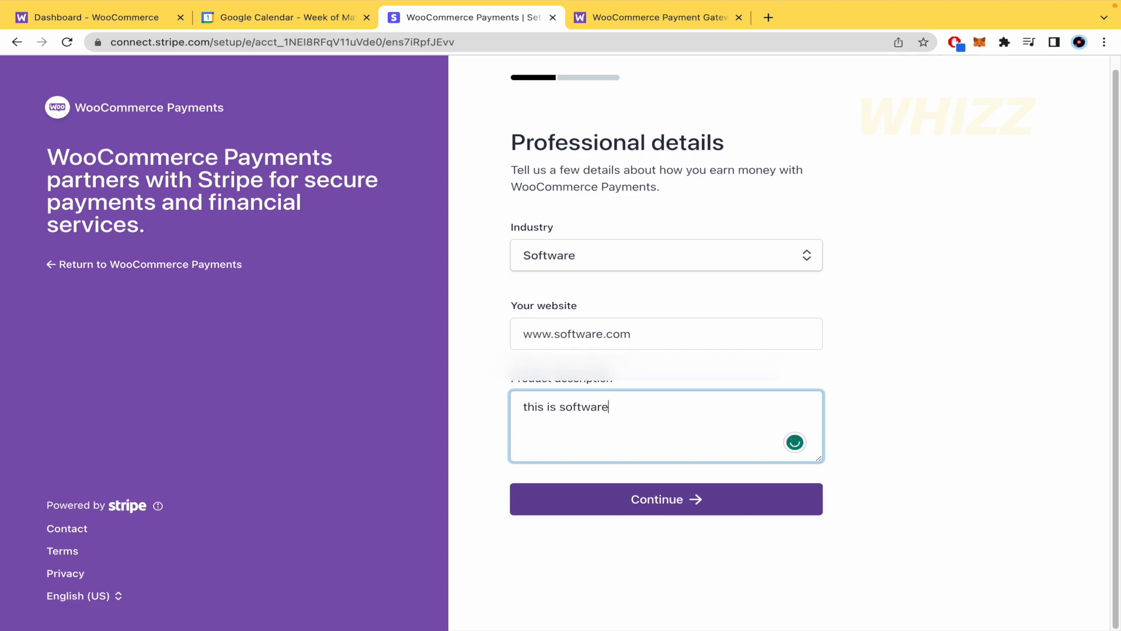
left_click(728, 503)
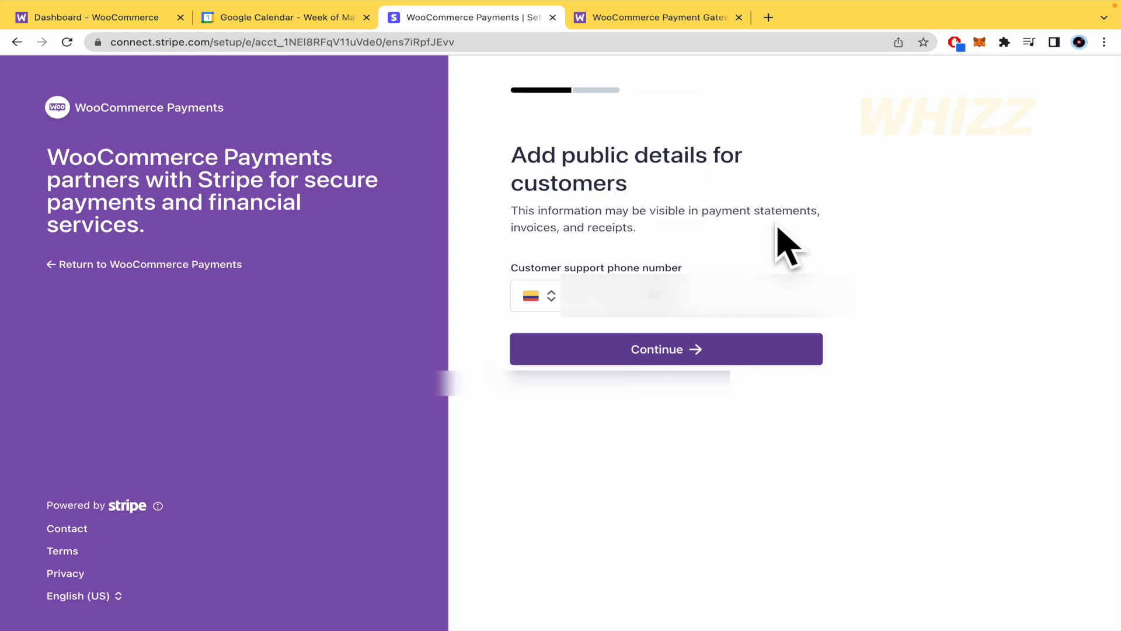
left_click(651, 342)
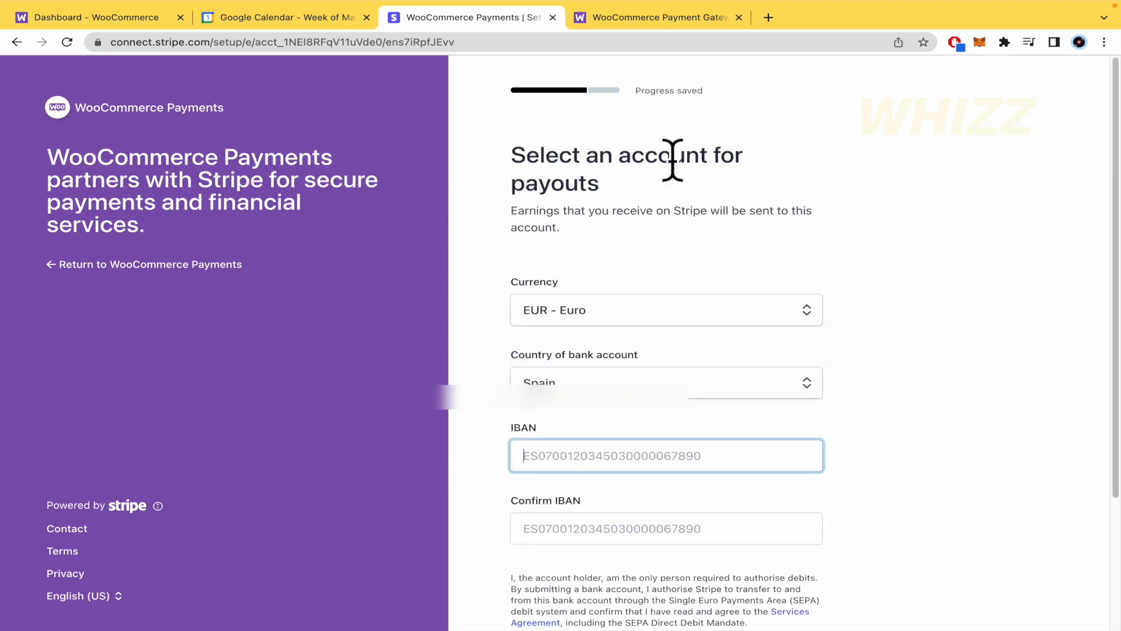
Step: Examine the payout account form, including the currency choices, bank account country, IBAN fields and debit authorisation text
scroll(917, 225, "down", 1)
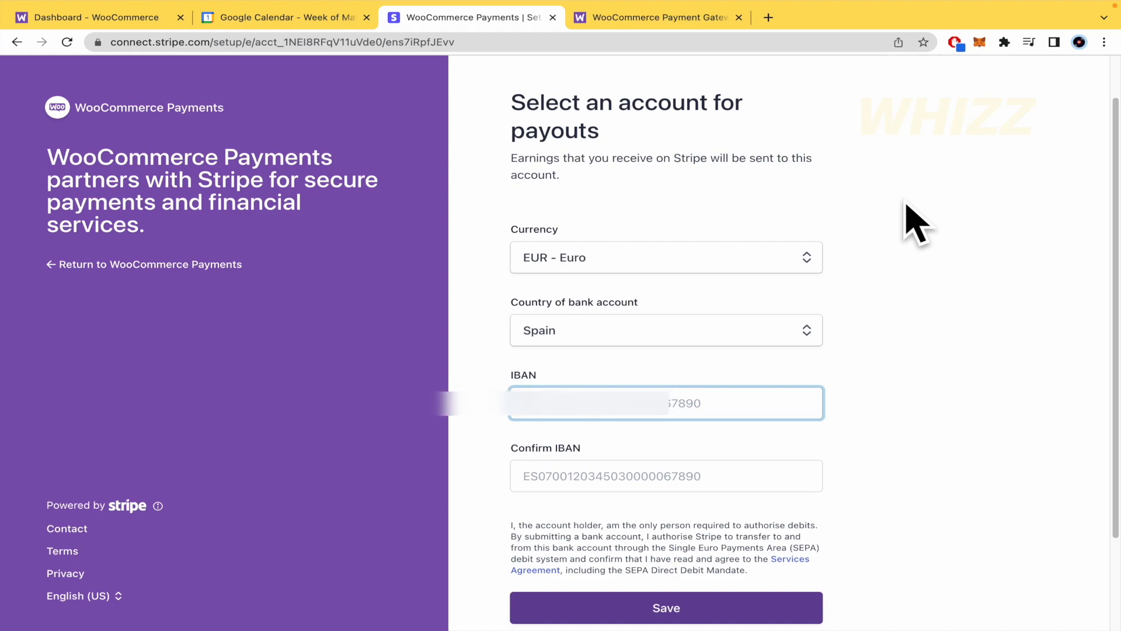
scroll(917, 225, "down", 2)
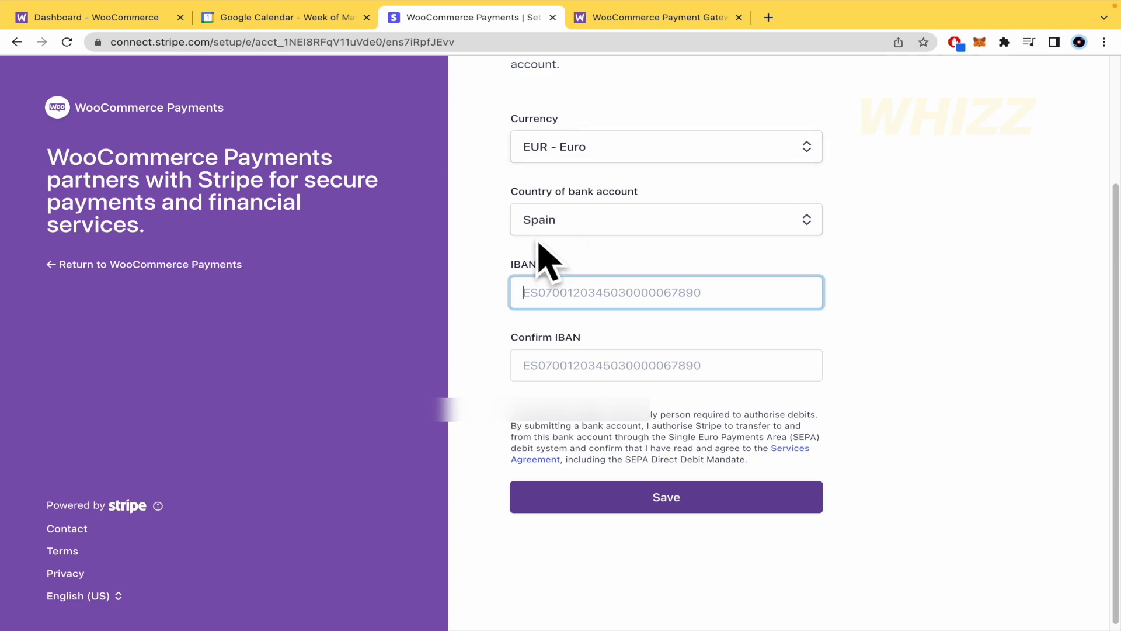
left_click(496, 225)
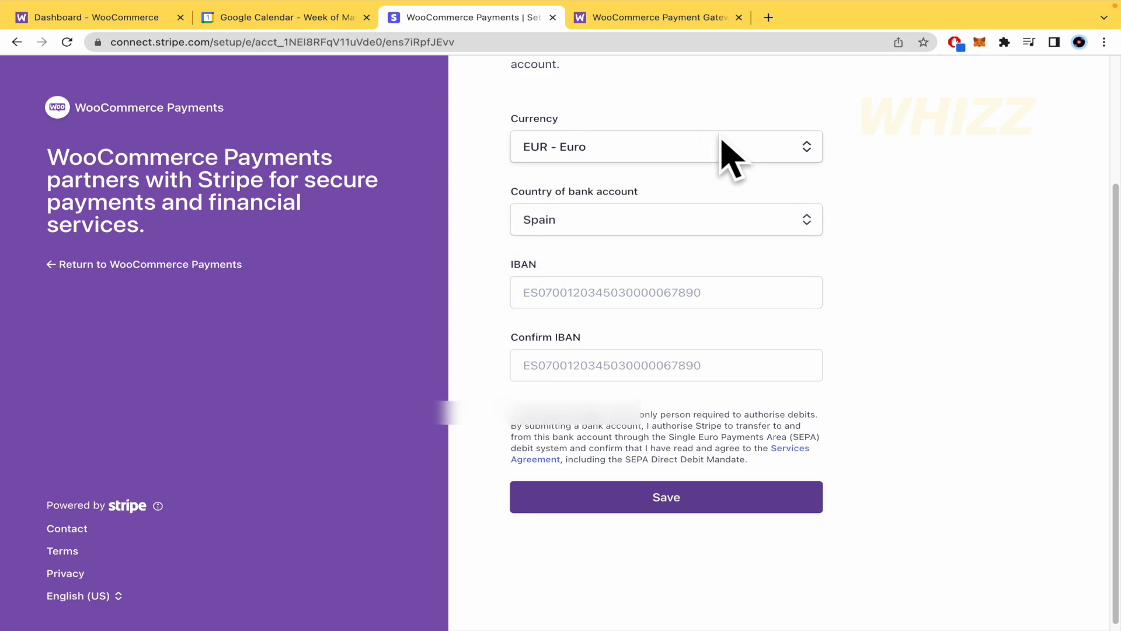
left_click(804, 143)
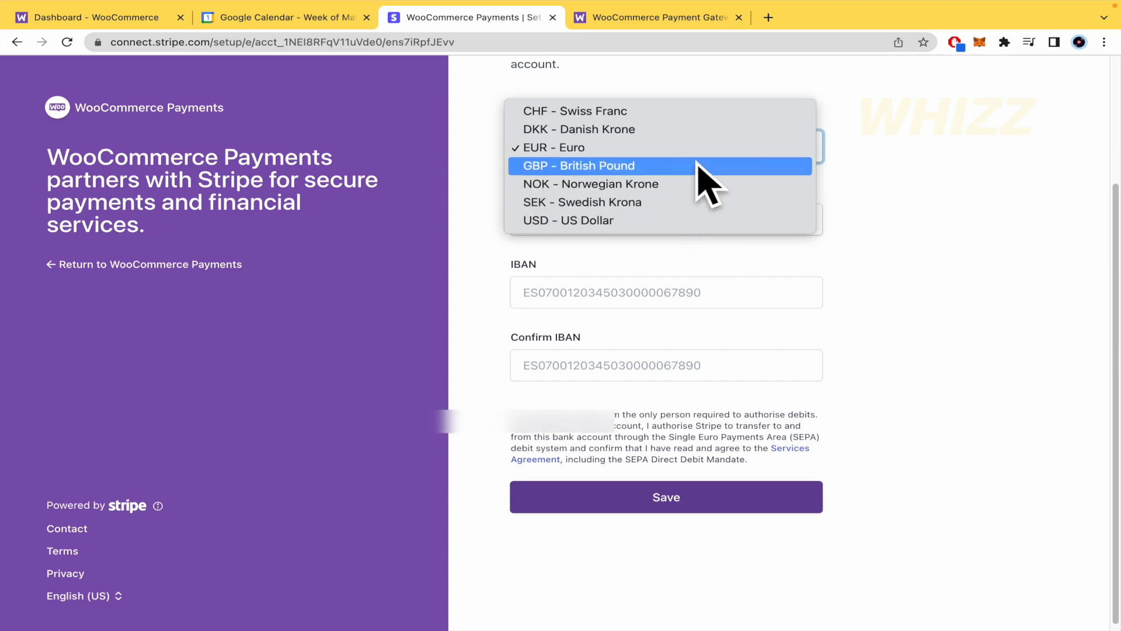
left_click(930, 225)
scroll(923, 225, "down", 1)
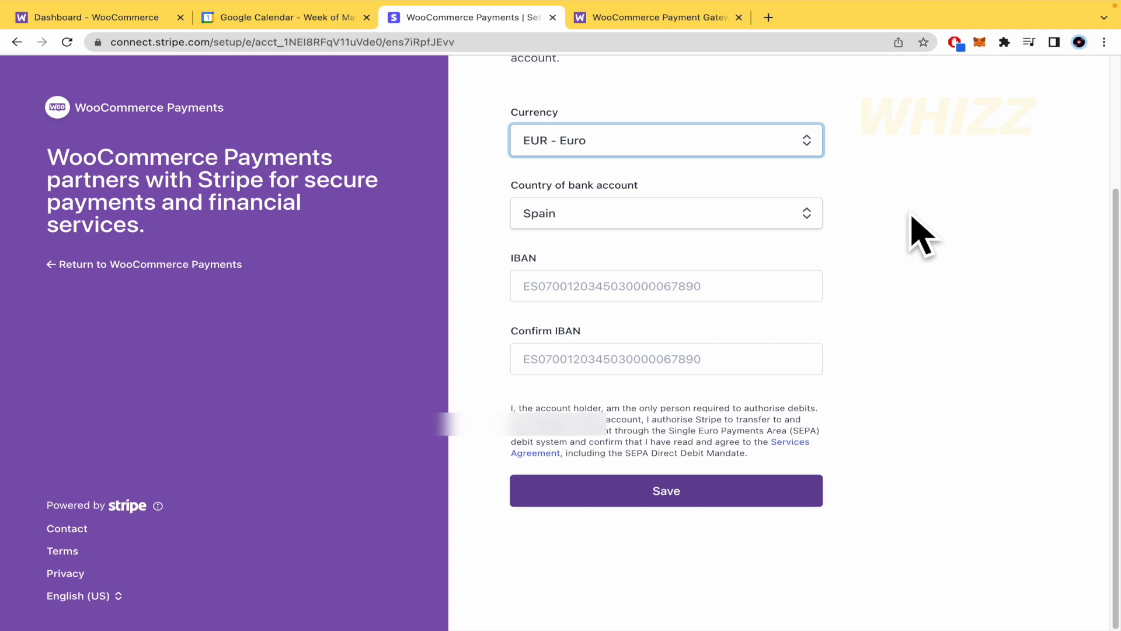
left_click(721, 282)
left_click(972, 304)
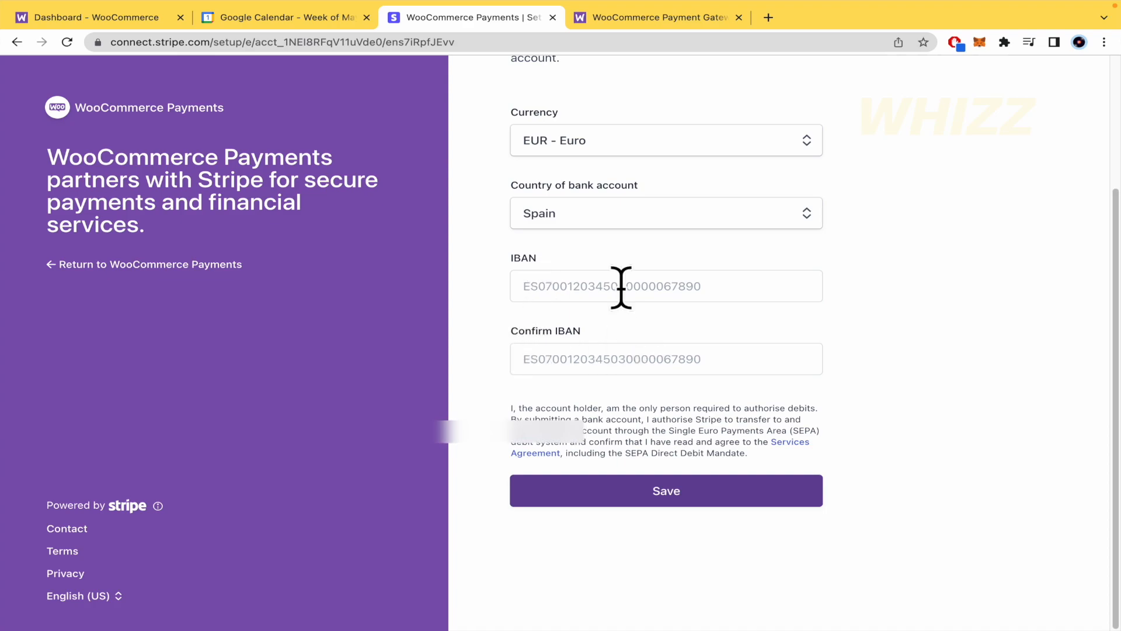
left_click_drag(507, 257, 590, 259)
left_click(907, 358)
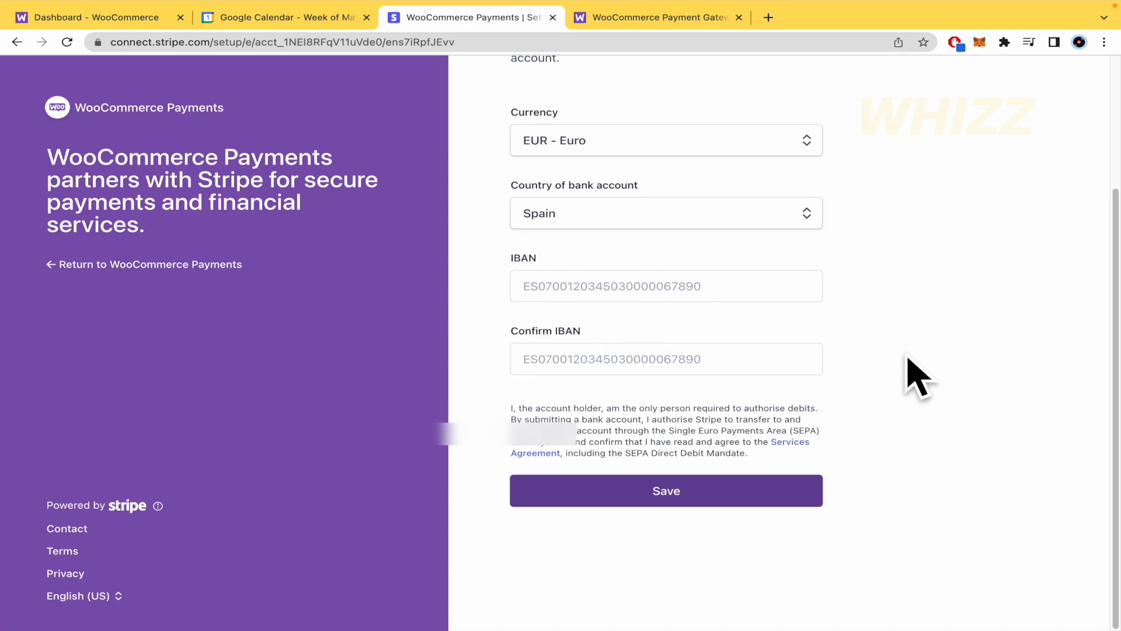
scroll(907, 357, "up", 3)
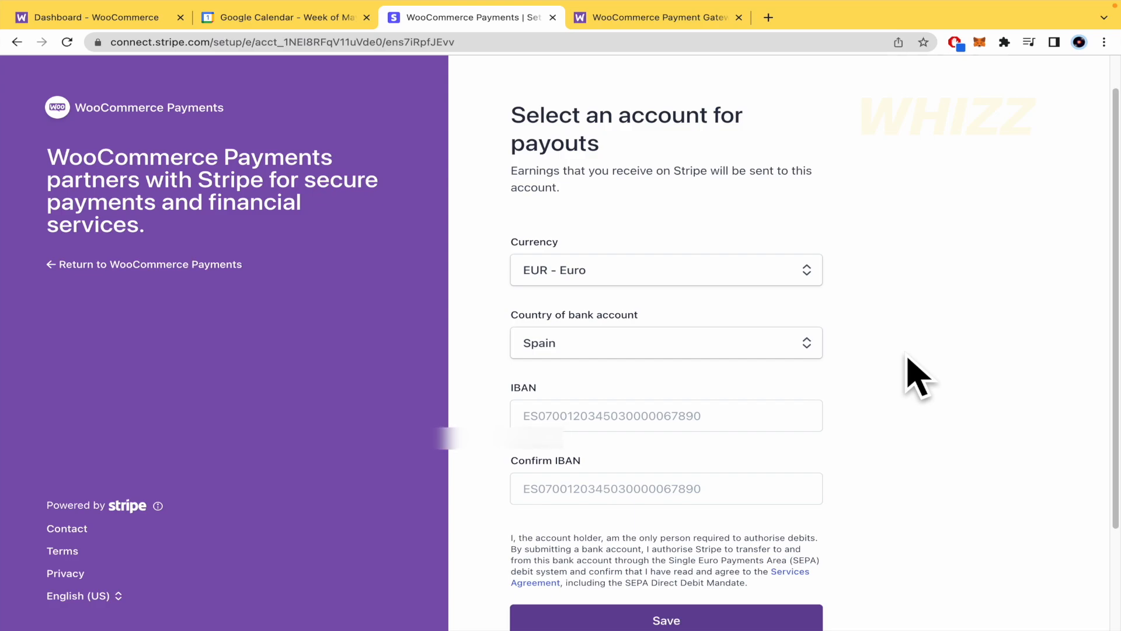
scroll(908, 359, "down", 2)
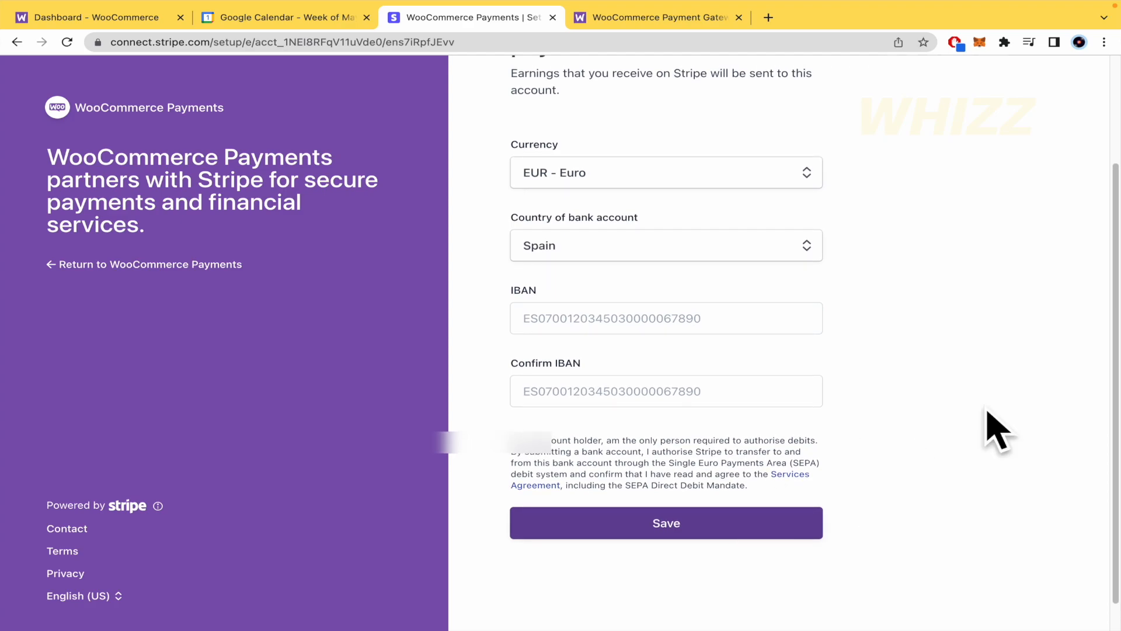
scroll(978, 372, "up", 3)
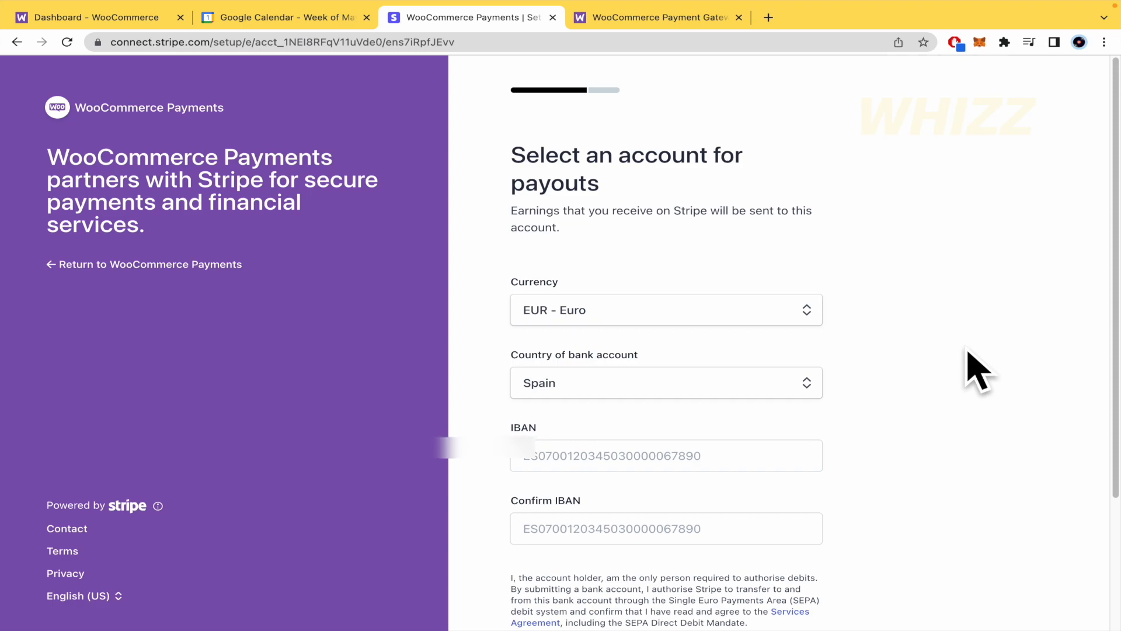
scroll(978, 372, "down", 2)
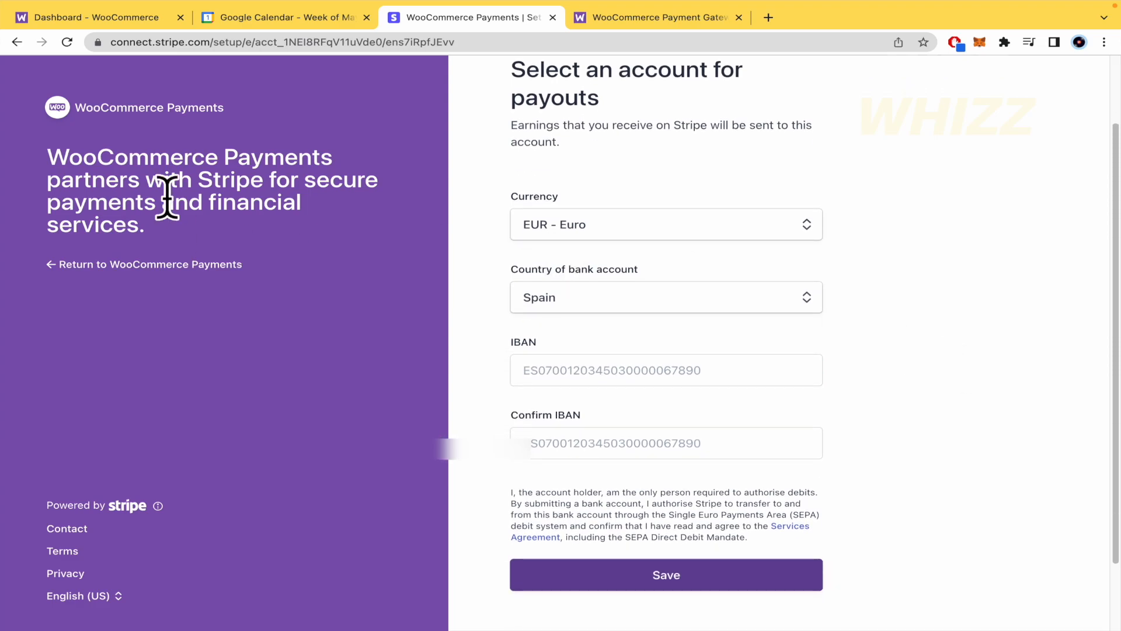
scroll(462, 424, "down", 1)
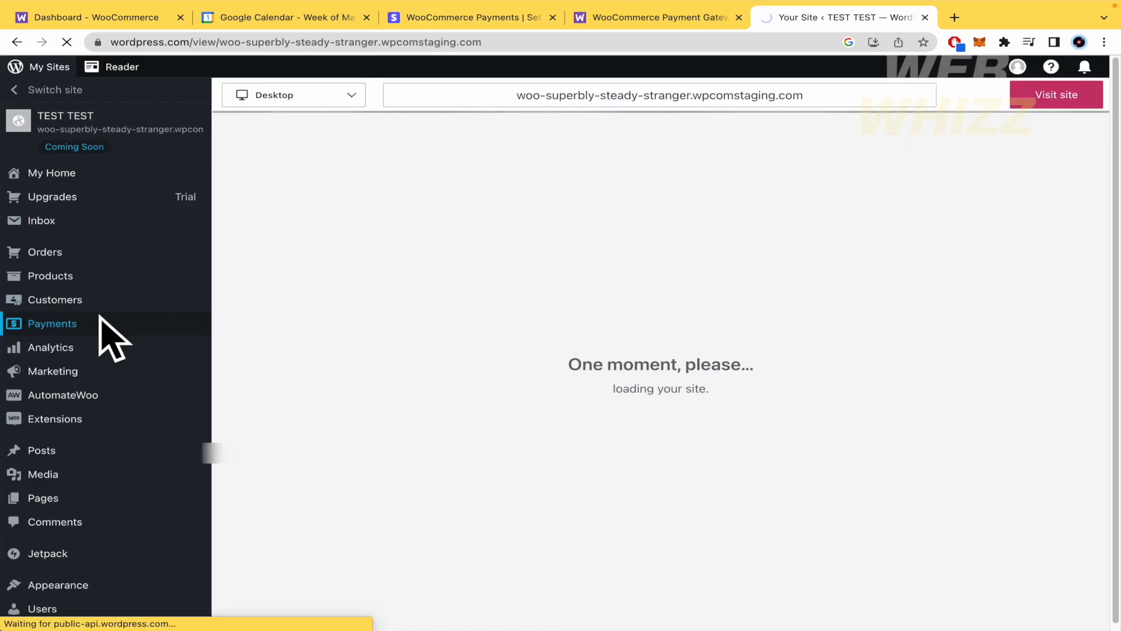
Step: Open the store's Payments overview in WordPress and look through its balance and to-do sections
left_click(101, 323)
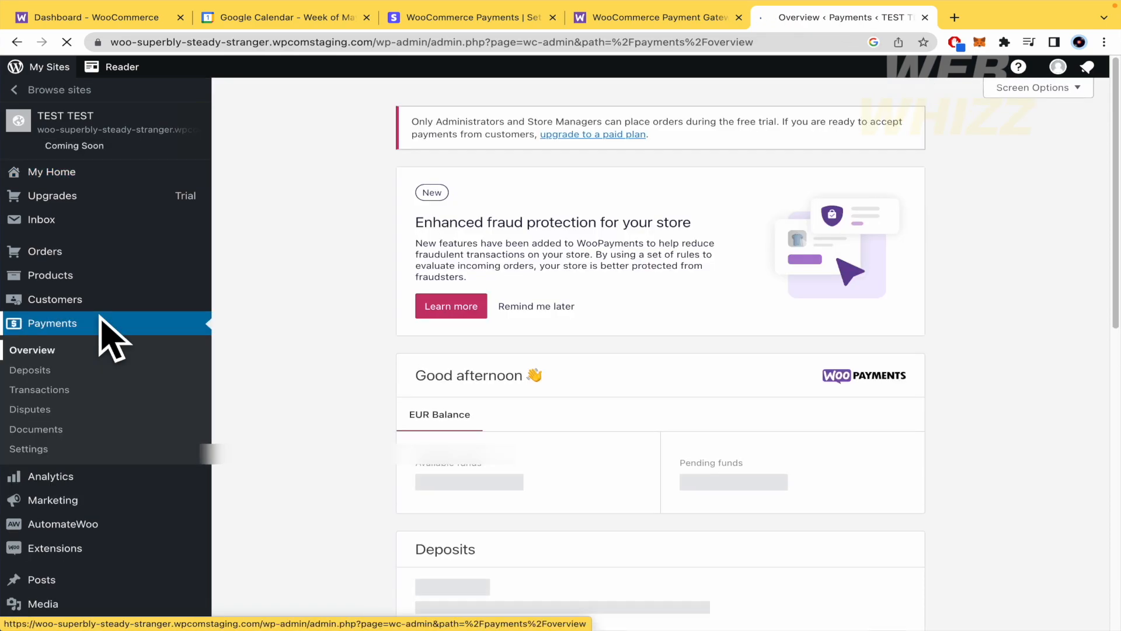
scroll(310, 420, "down", 1)
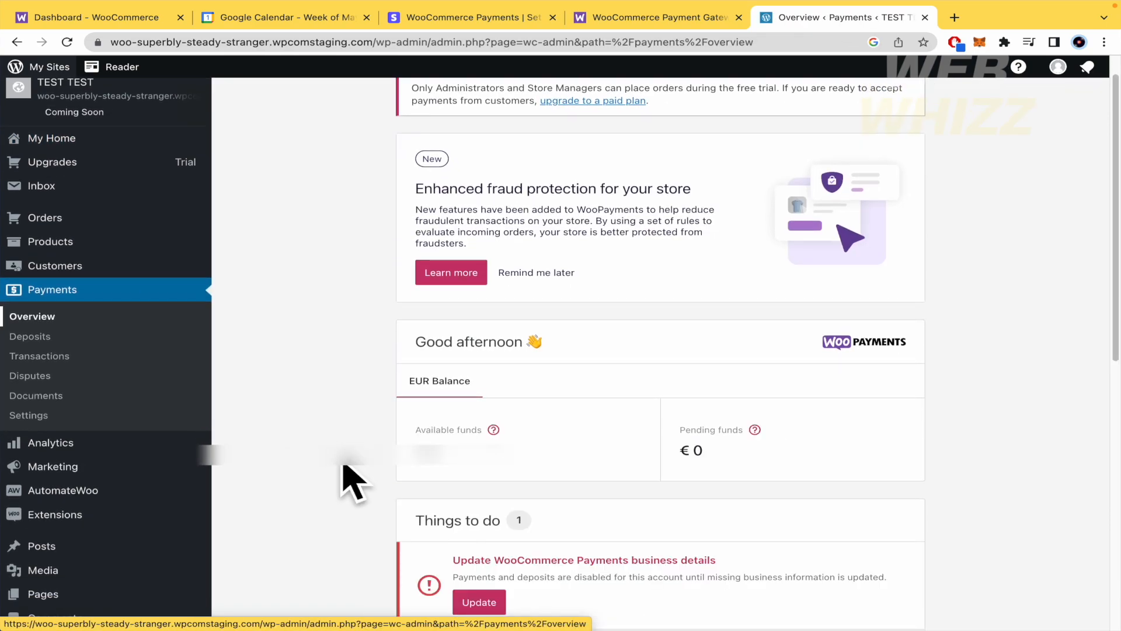
scroll(345, 467, "down", 10)
scroll(343, 473, "down", 3)
scroll(343, 475, "up", 10)
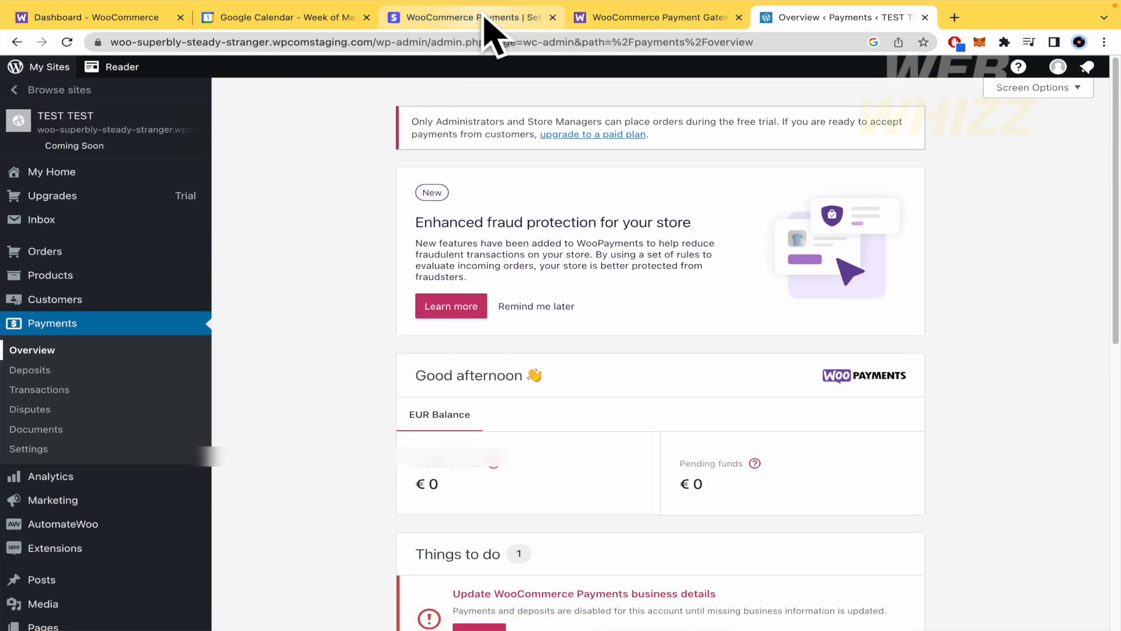
Step: Check the Payments overview's business details task and account status, referring back to the Stripe payout form
left_click(511, 19)
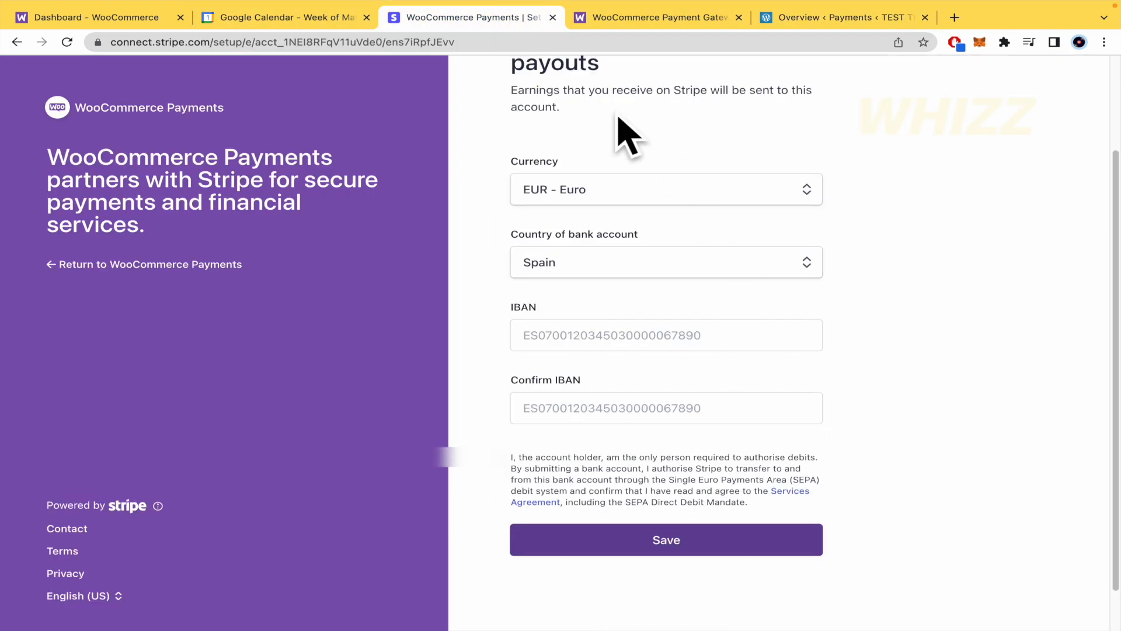
scroll(610, 313, "up", 3)
left_click(837, 8)
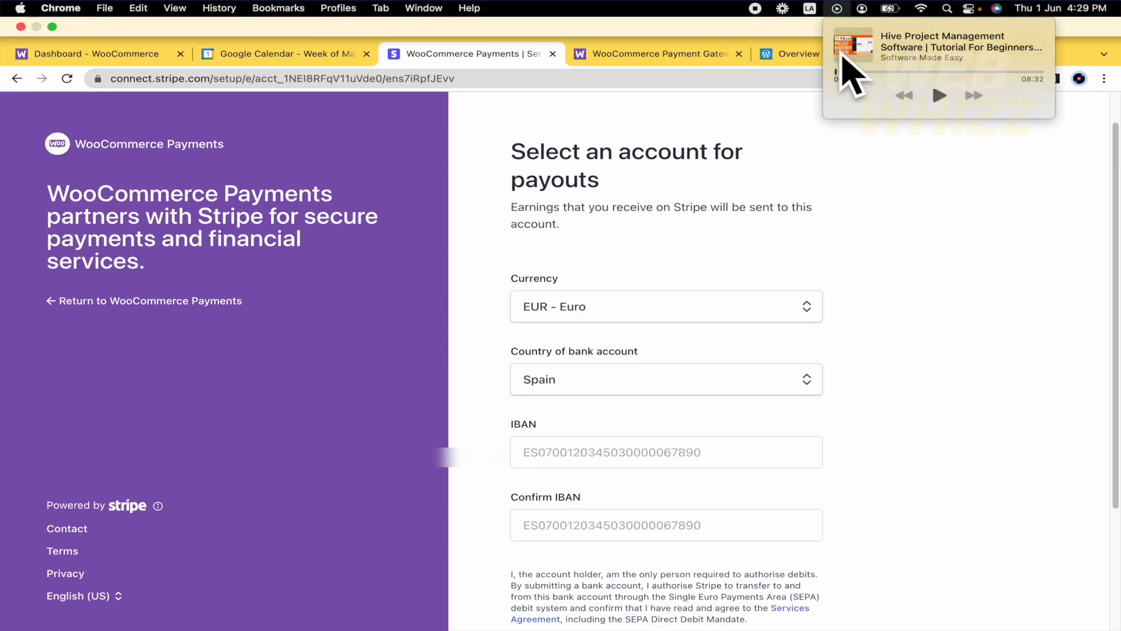
left_click(776, 54)
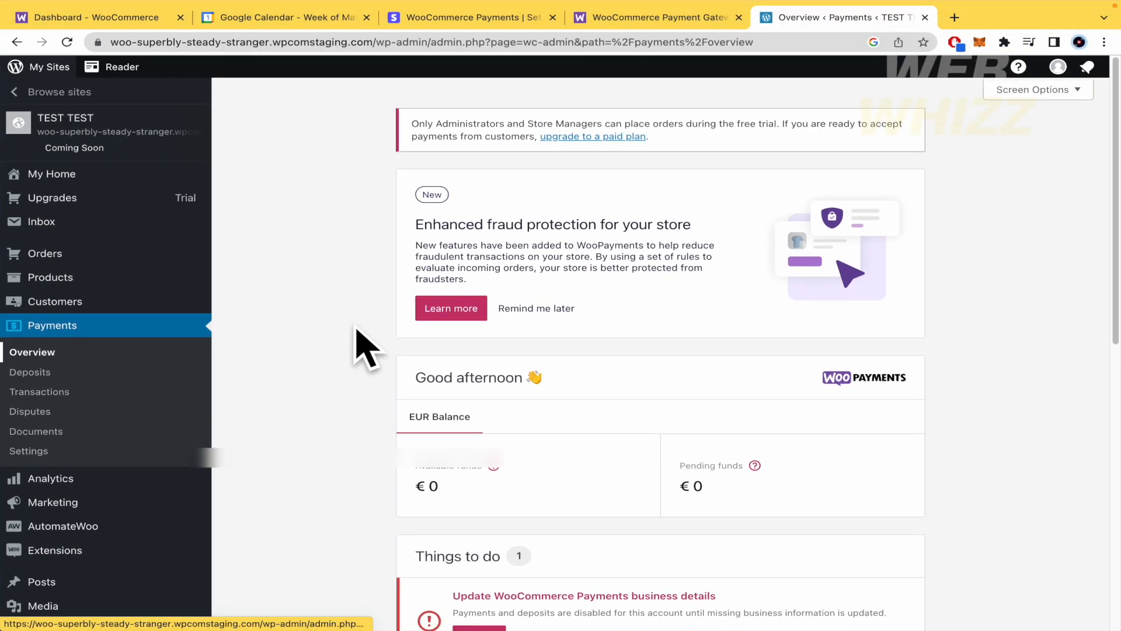
scroll(373, 380, "down", 3)
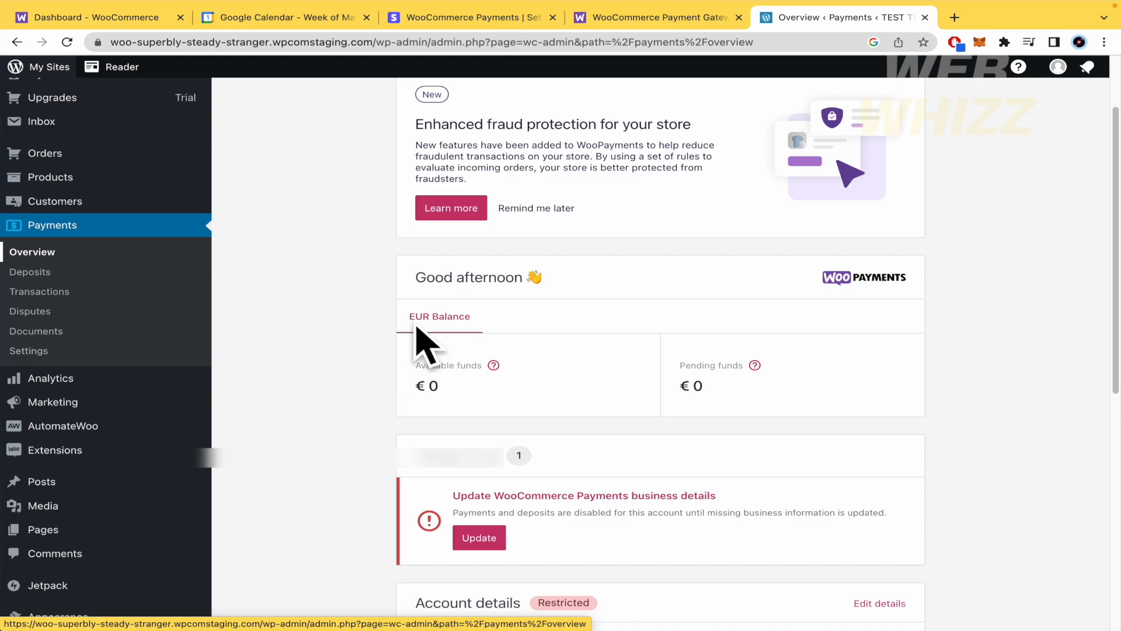
scroll(344, 395, "down", 5)
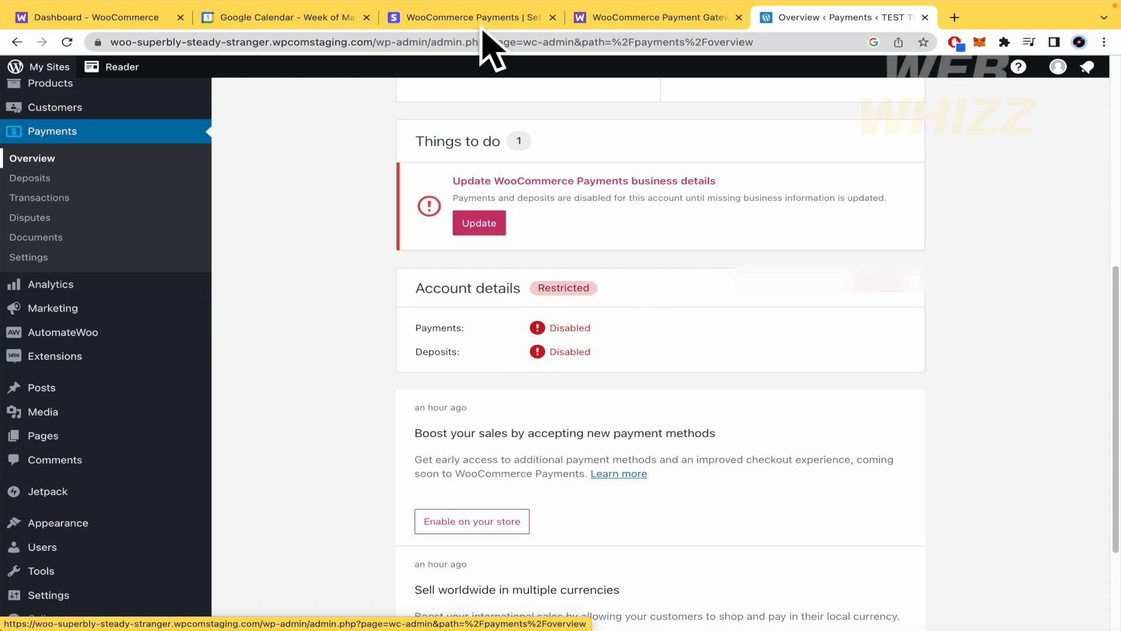
left_click(455, 17)
left_click(785, 17)
scroll(365, 537, "down", 2)
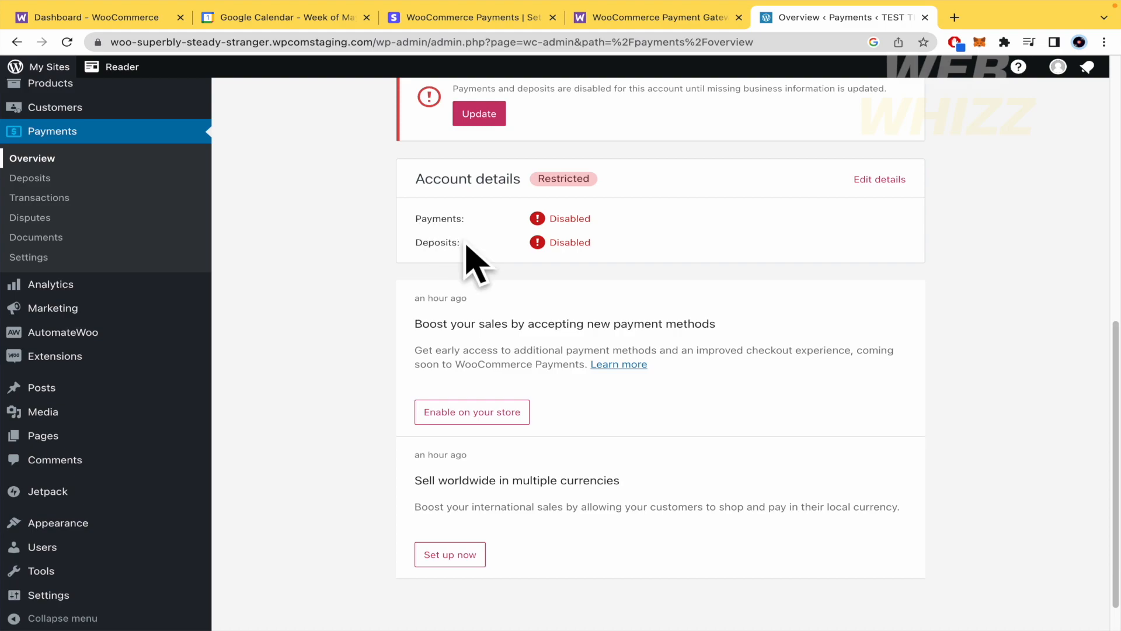
scroll(383, 427, "down", 1)
scroll(383, 426, "up", 10)
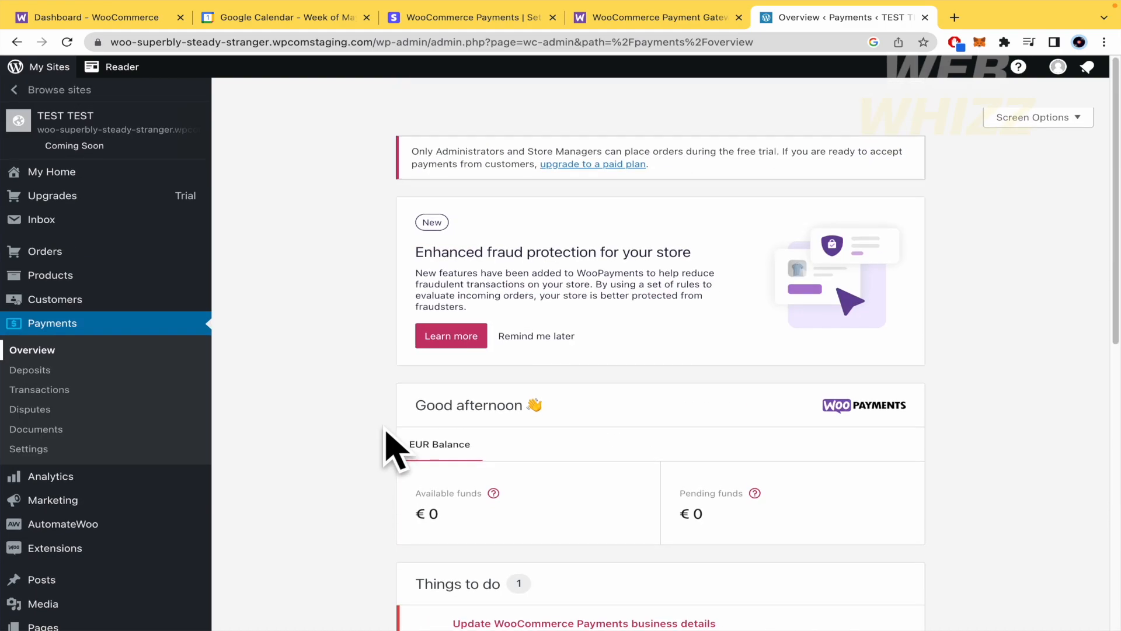
Step: View the setup task list on the store's home page and return to the Stripe payout account form
left_click(164, 174)
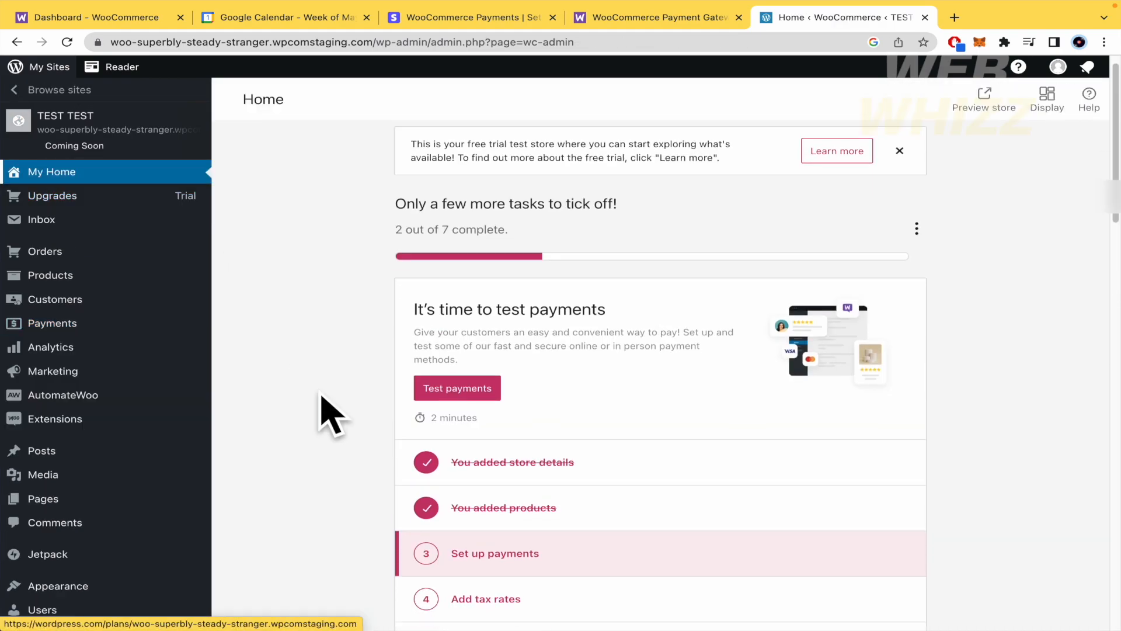
scroll(330, 414, "down", 4)
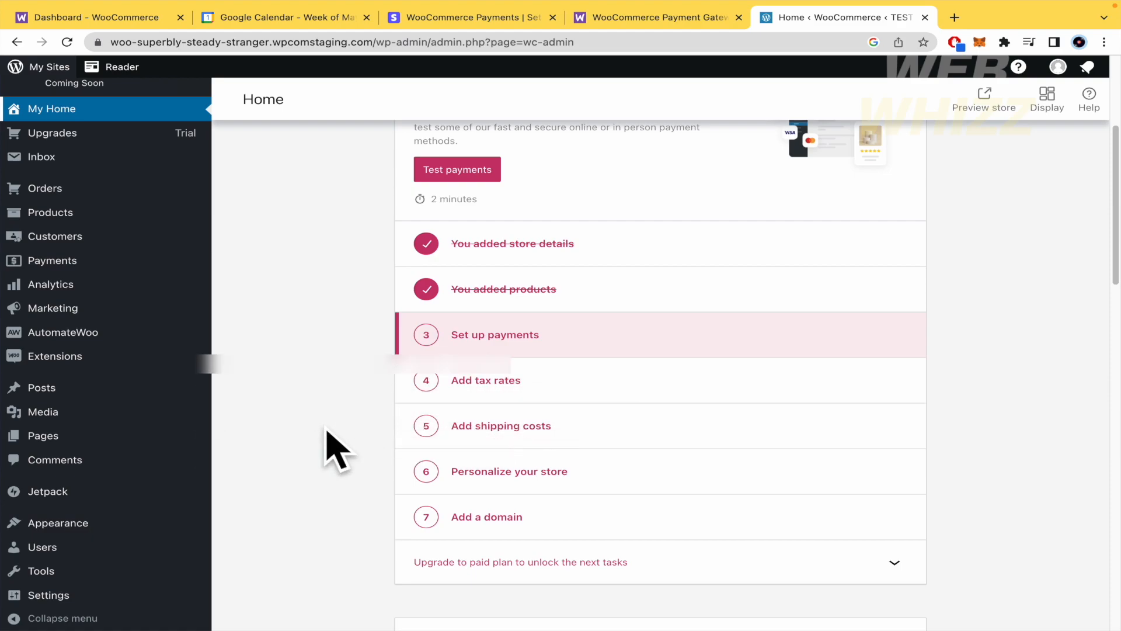
left_click(501, 27)
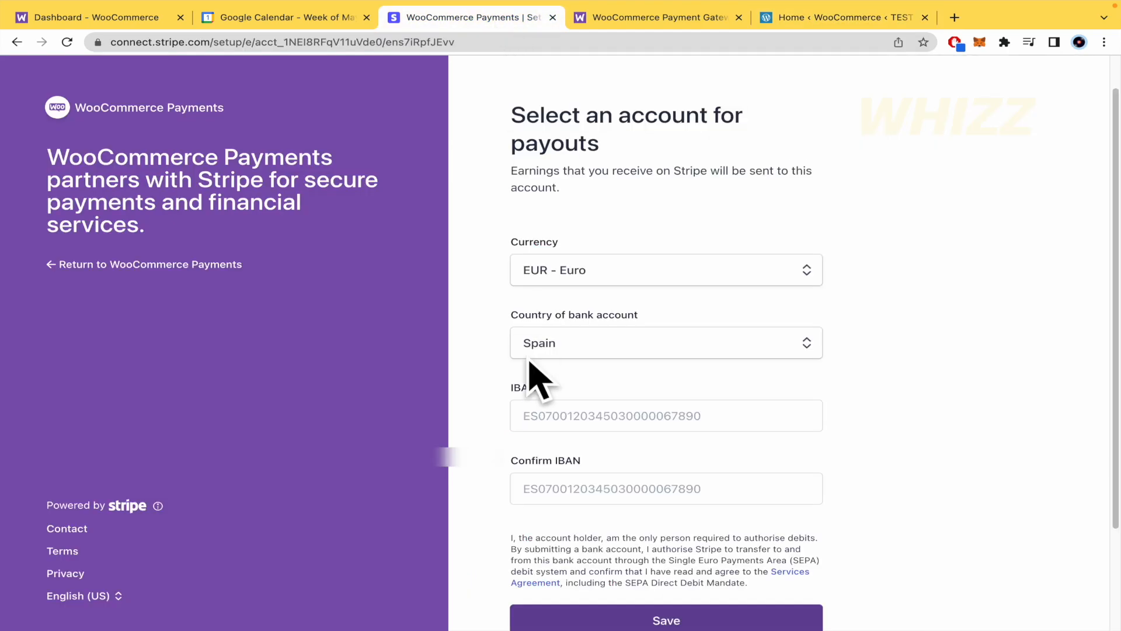